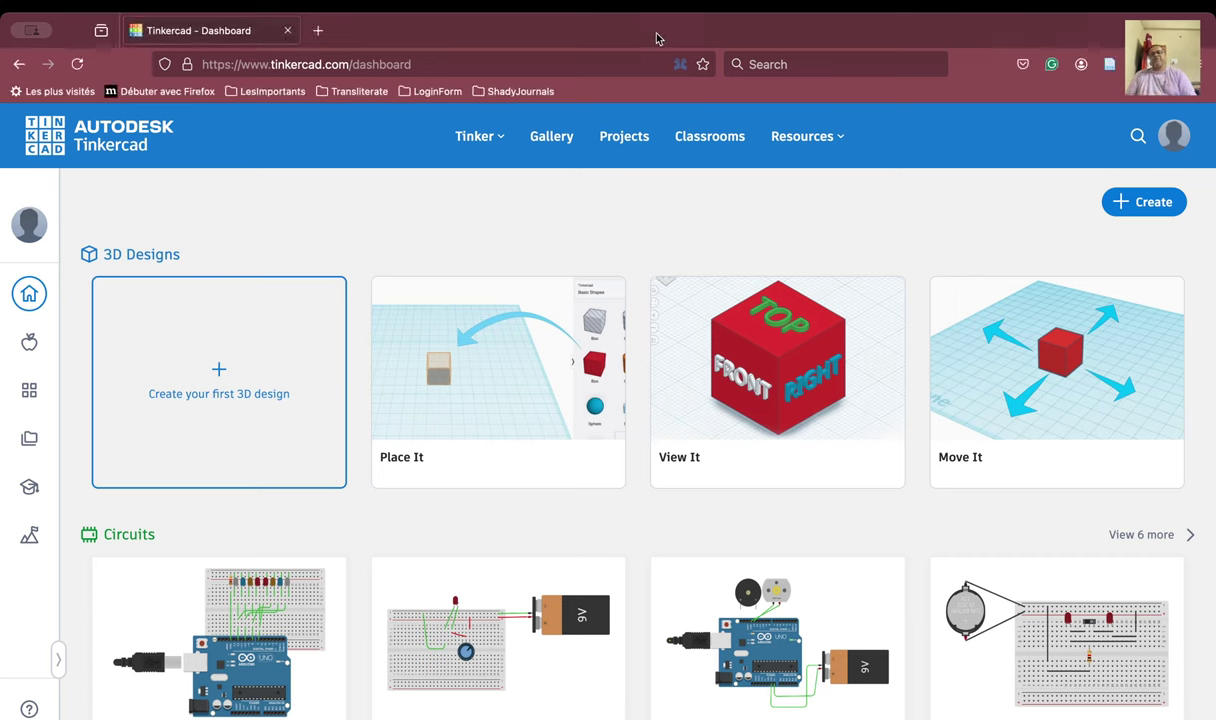
# Step: Create a new Circuits design, which opens as 'Sizzling Allis-Vihelmo'
pyautogui.click(1157, 205)
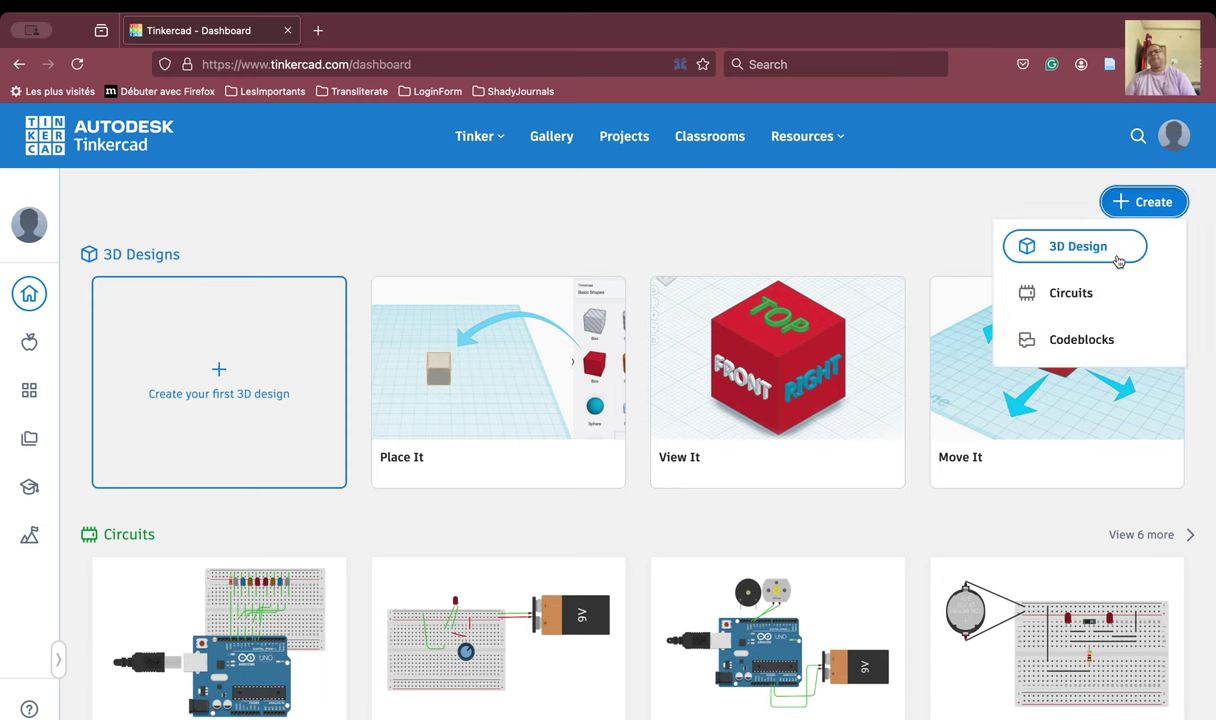
pyautogui.click(1068, 292)
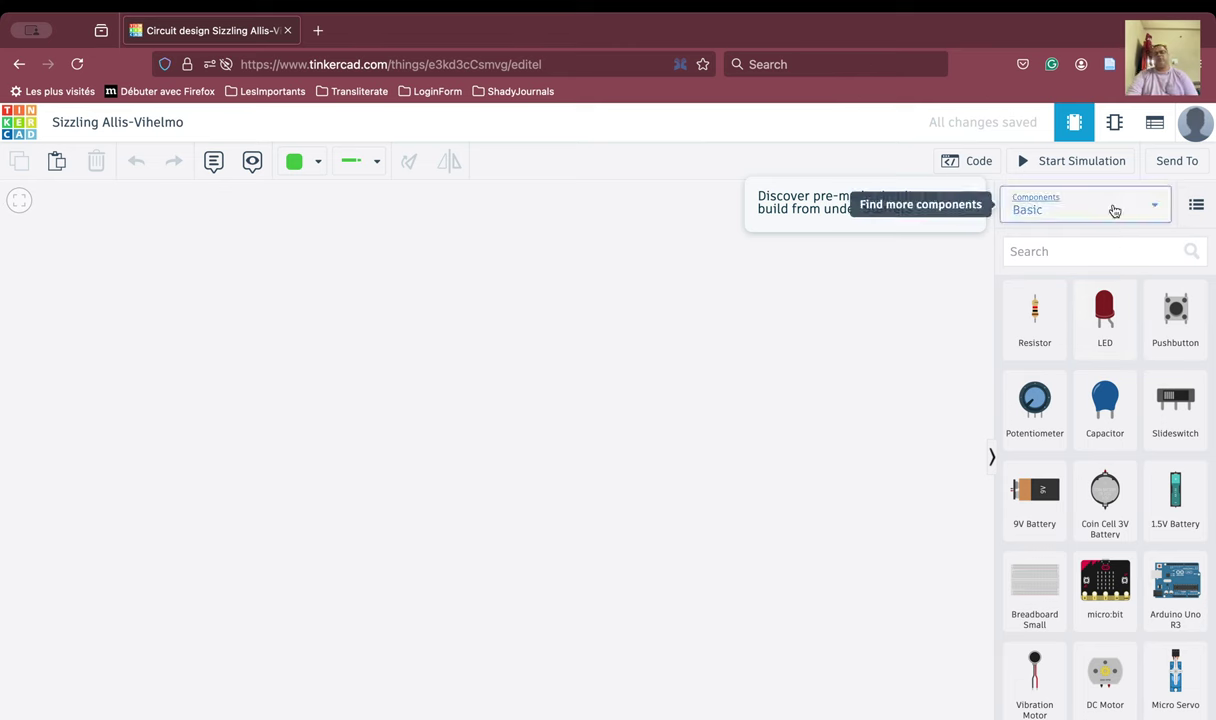
# Step: Search components for 'mult', place a Multimeter on the canvas, and fit the view
pyautogui.click(1051, 254)
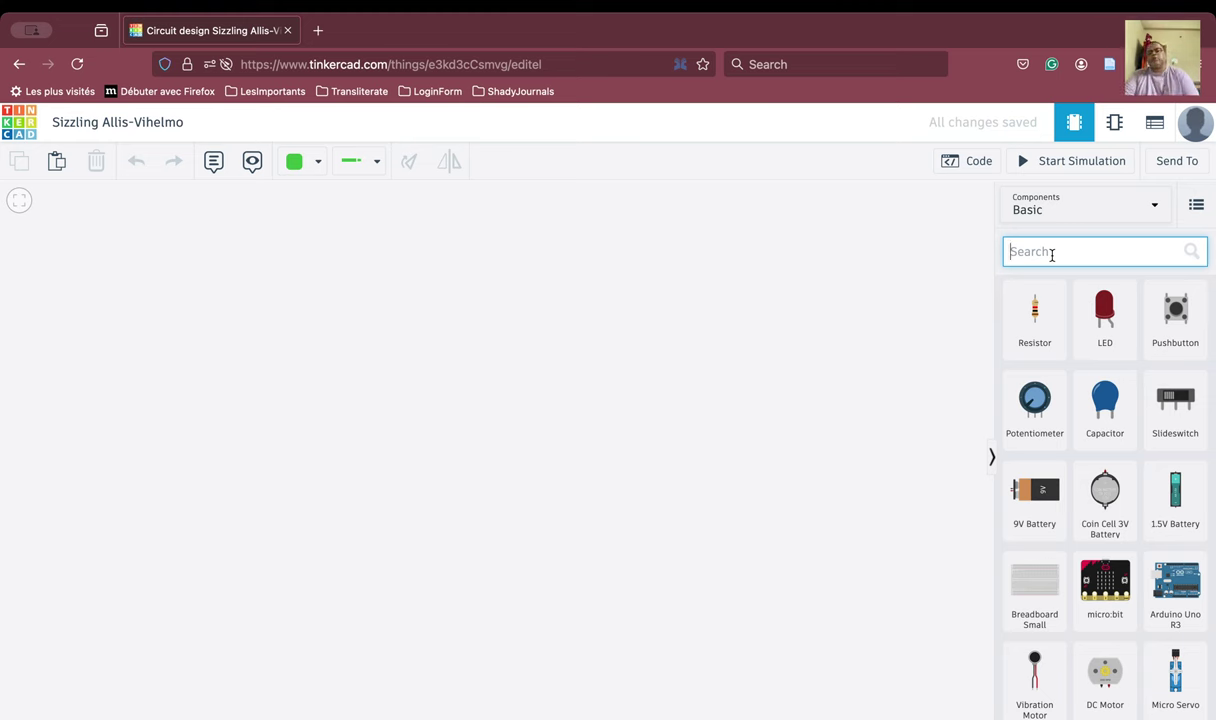
pyautogui.write('mult')
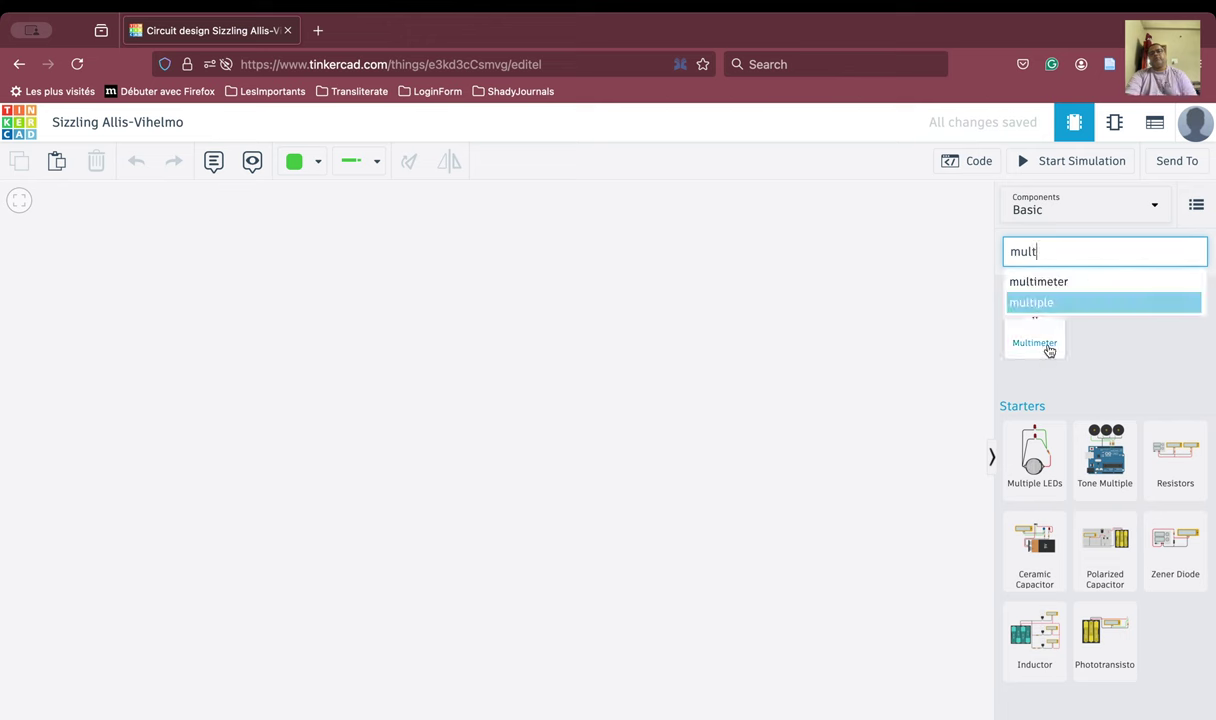
pyautogui.moveTo(1049, 351); pyautogui.dragTo(567, 330)
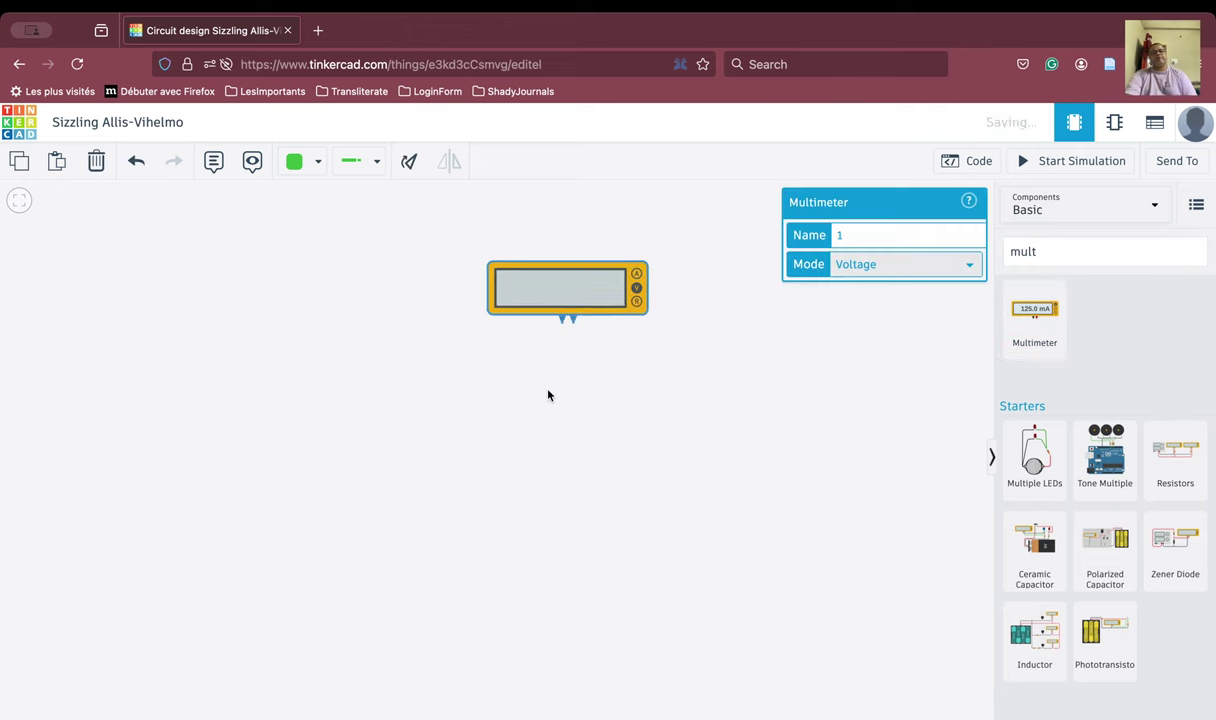
pyautogui.click(548, 397)
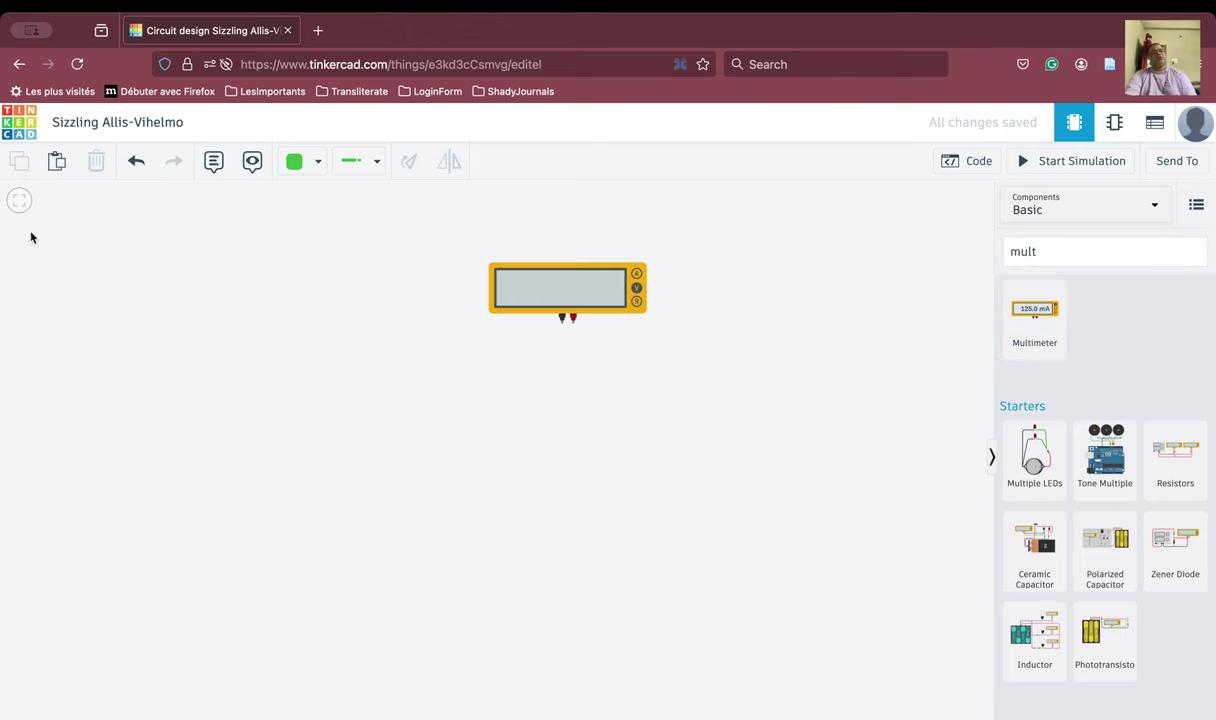
pyautogui.click(16, 204)
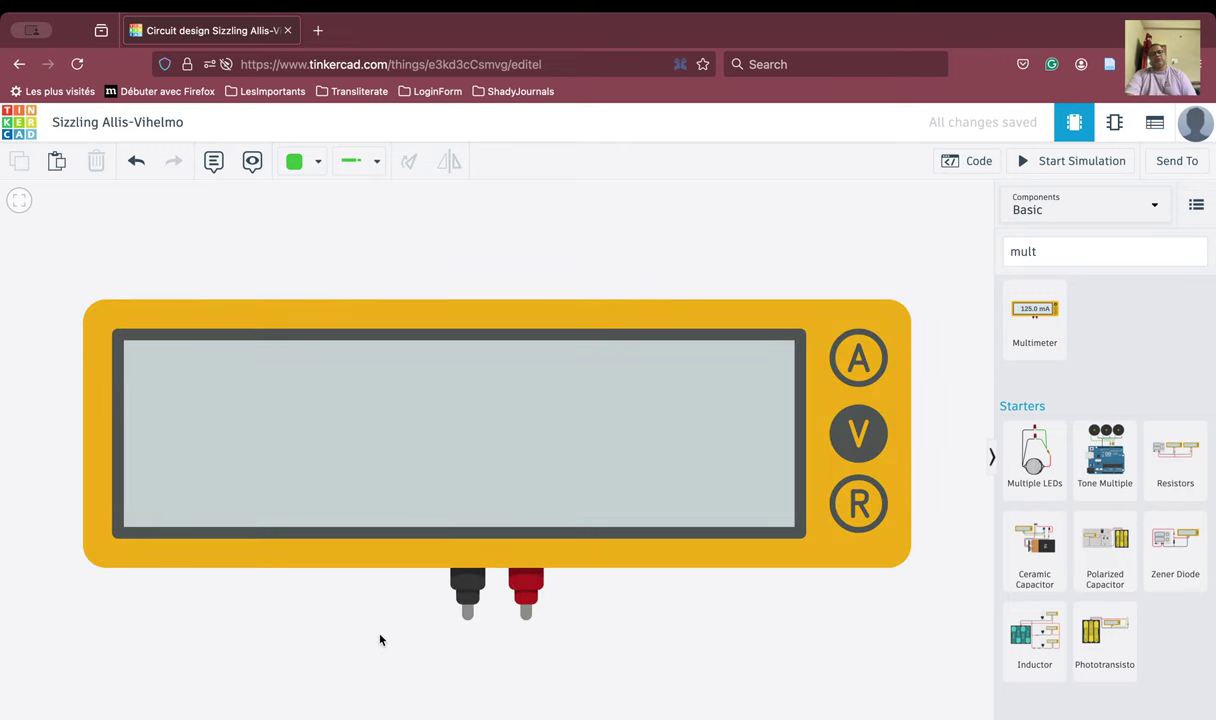
pyautogui.scroll(-5, 294, 253)
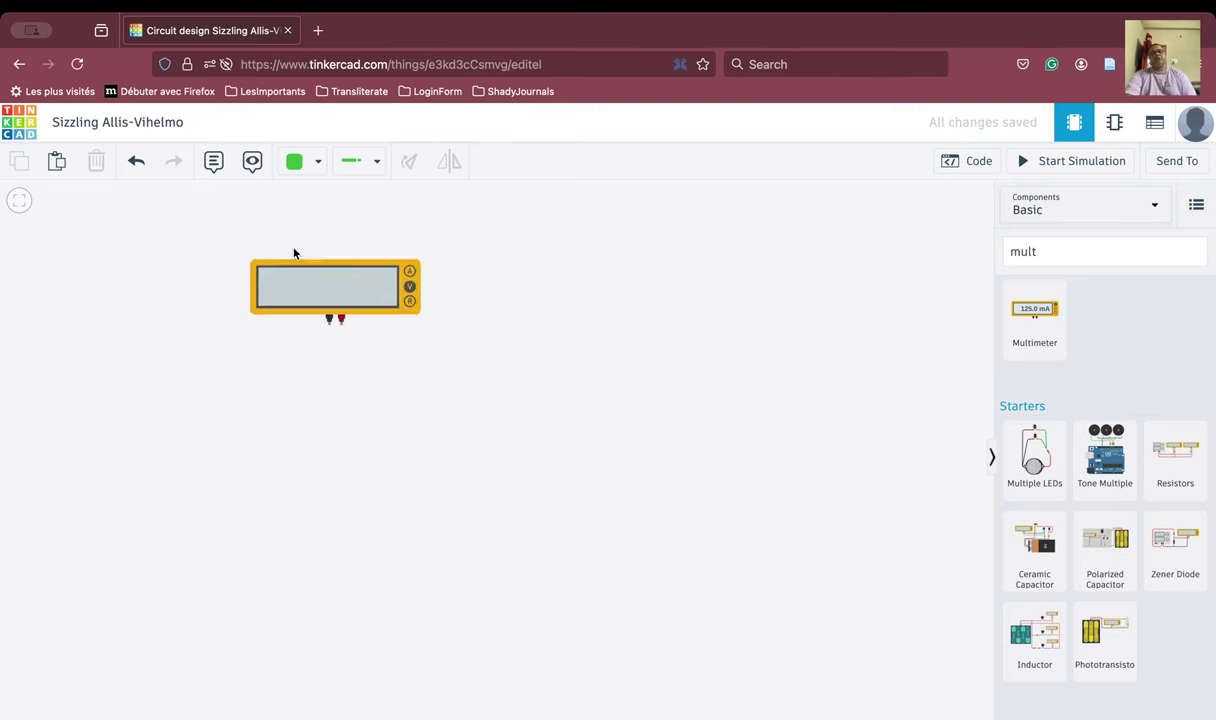
pyautogui.scroll(3, 296, 253)
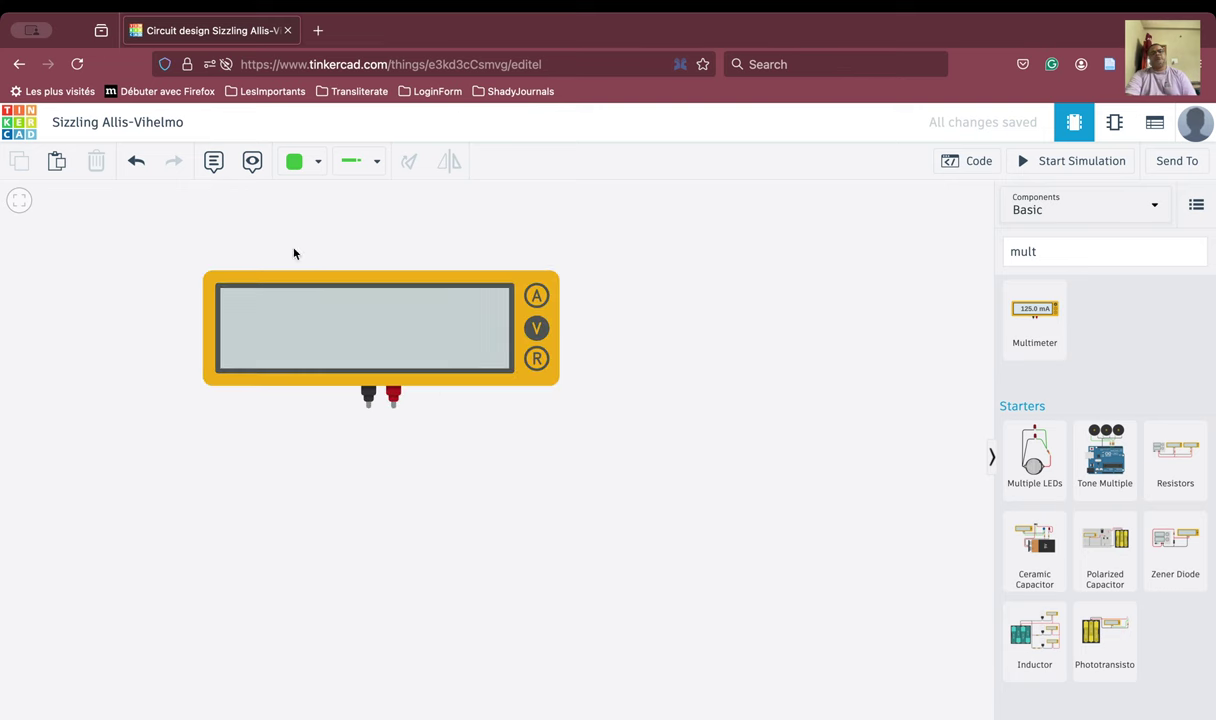
# Step: Replace the component search with 'batte'
pyautogui.click(1098, 248)
pyautogui.doubleClick(1088, 250)
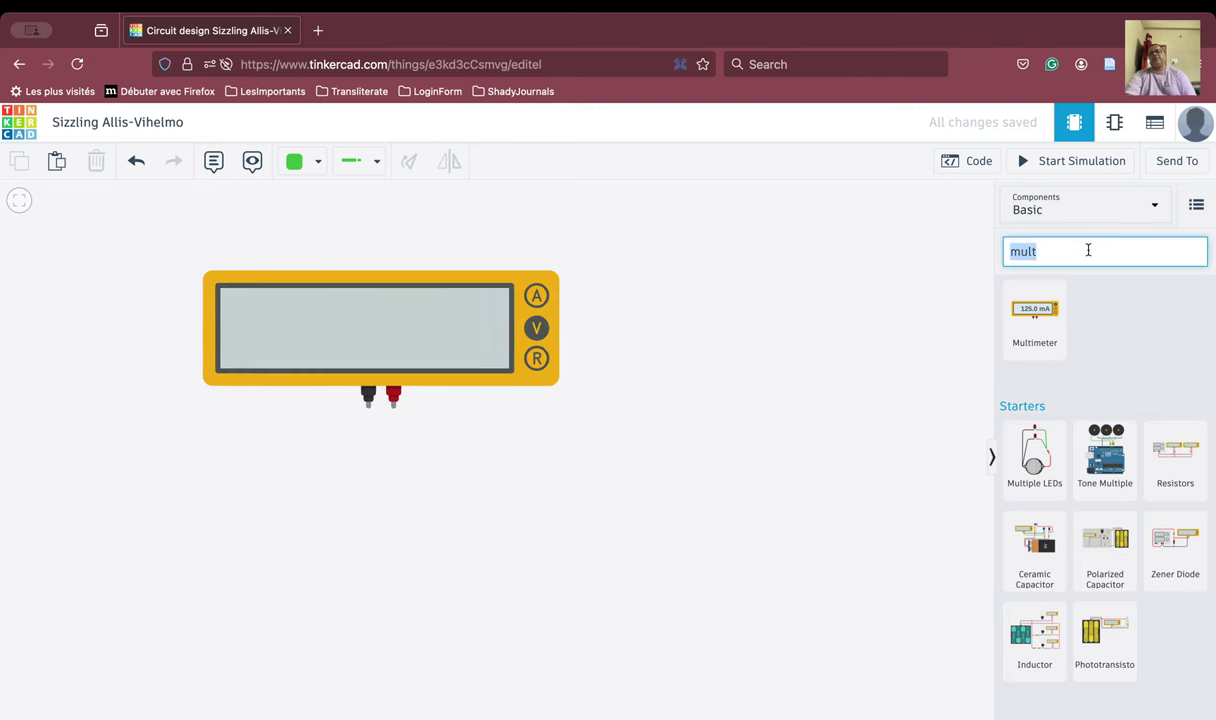
pyautogui.write('batte')
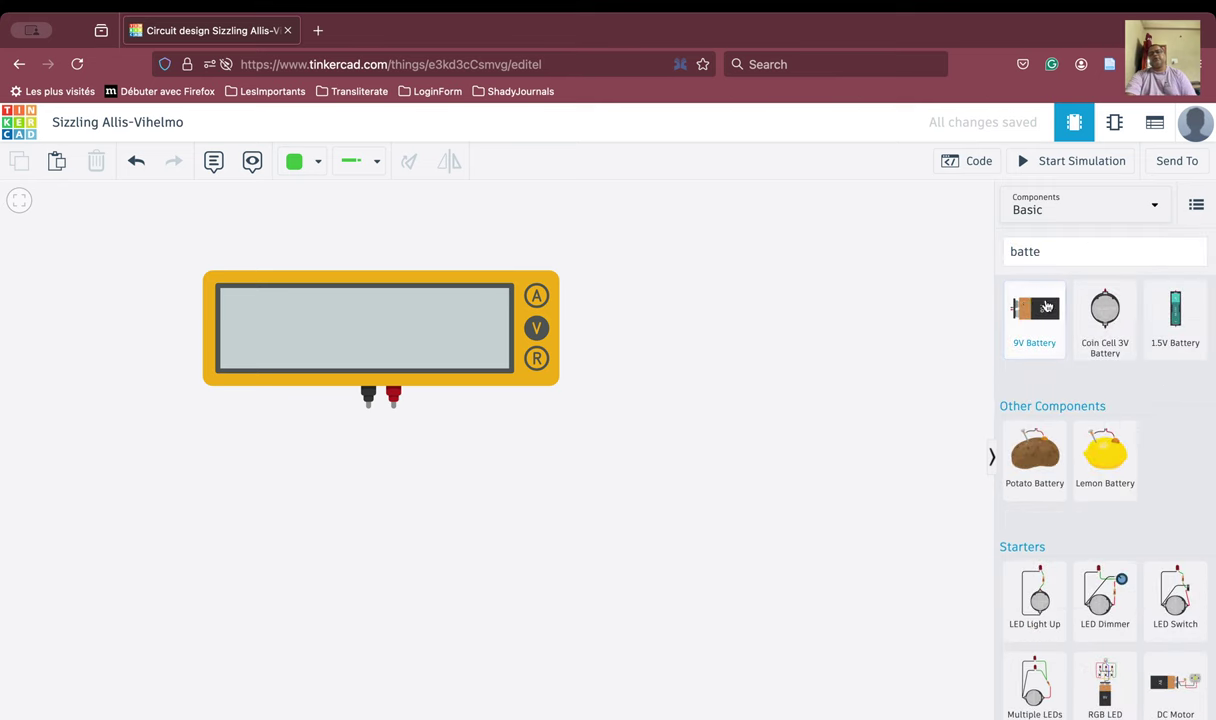
# Step: Place a 9V Battery beside the multimeter and flip it so positive is on top
pyautogui.moveTo(1034, 315); pyautogui.dragTo(605, 528)
pyautogui.click(417, 589)
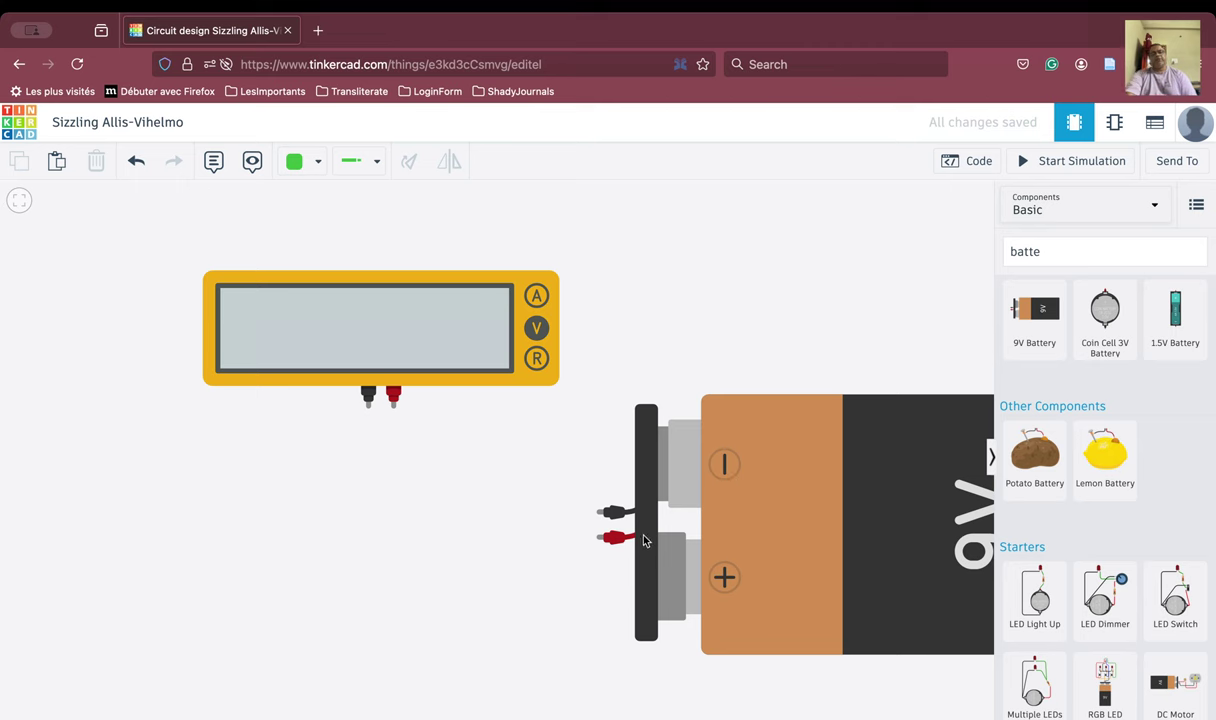
pyautogui.click(787, 505)
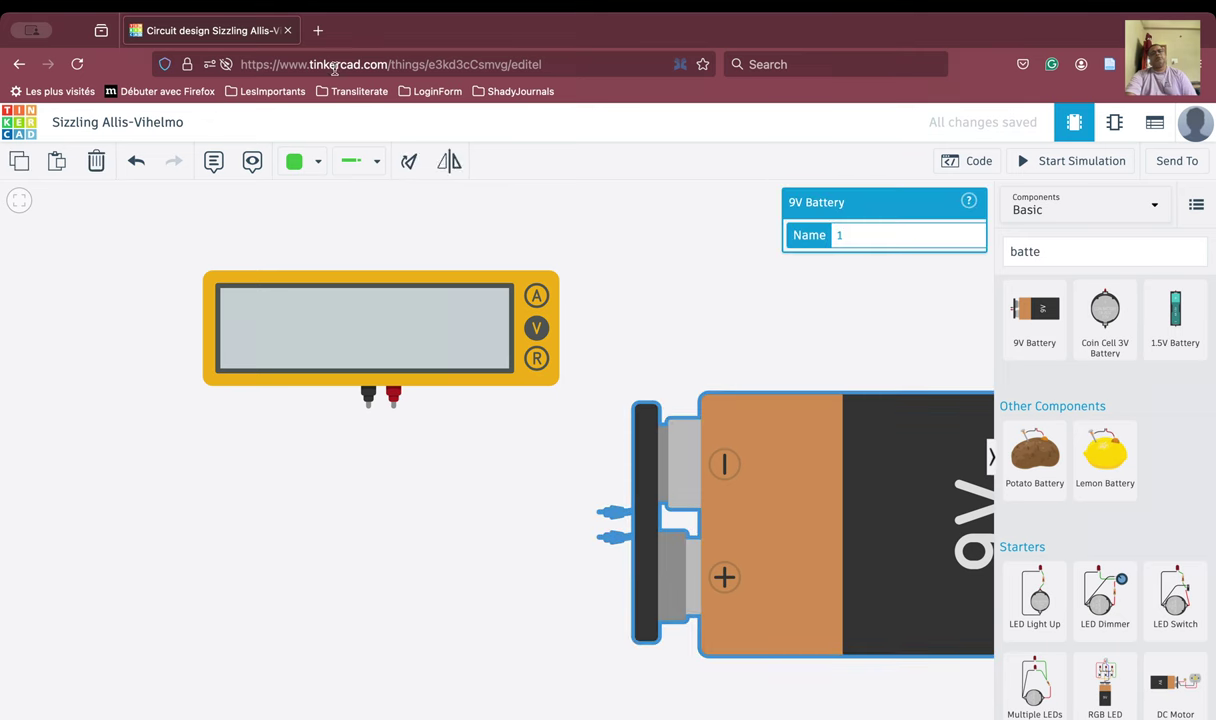
pyautogui.click(449, 161)
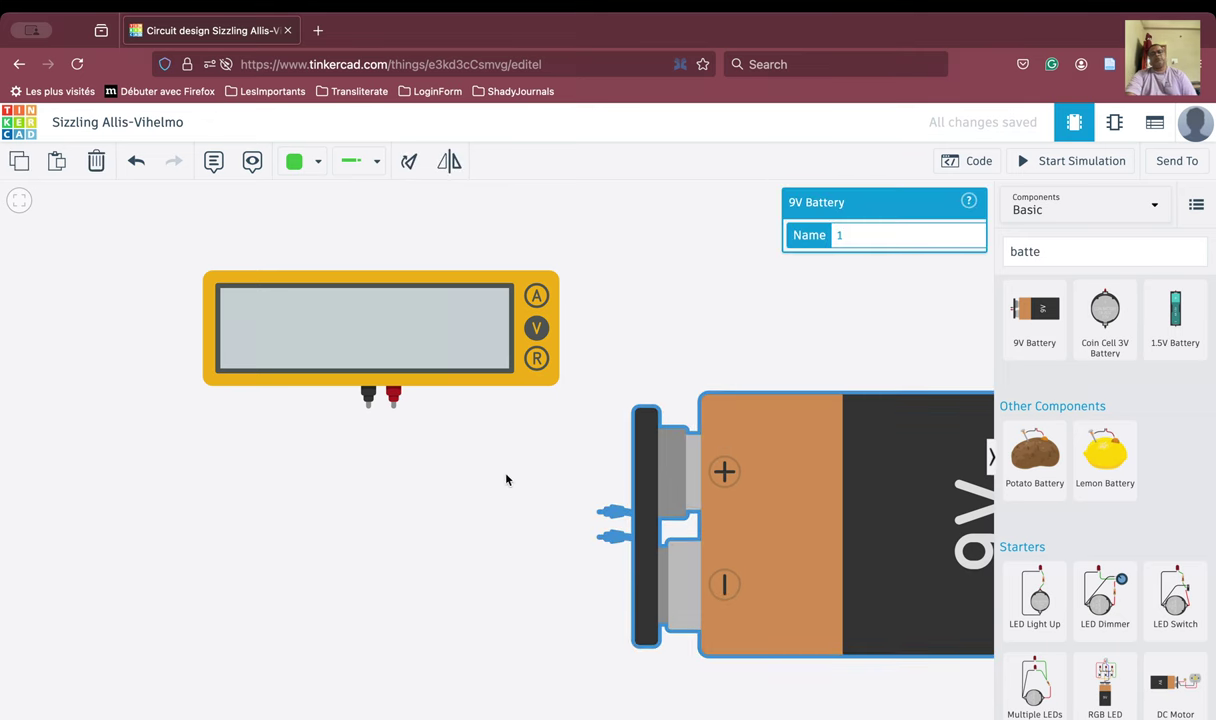
pyautogui.click(508, 514)
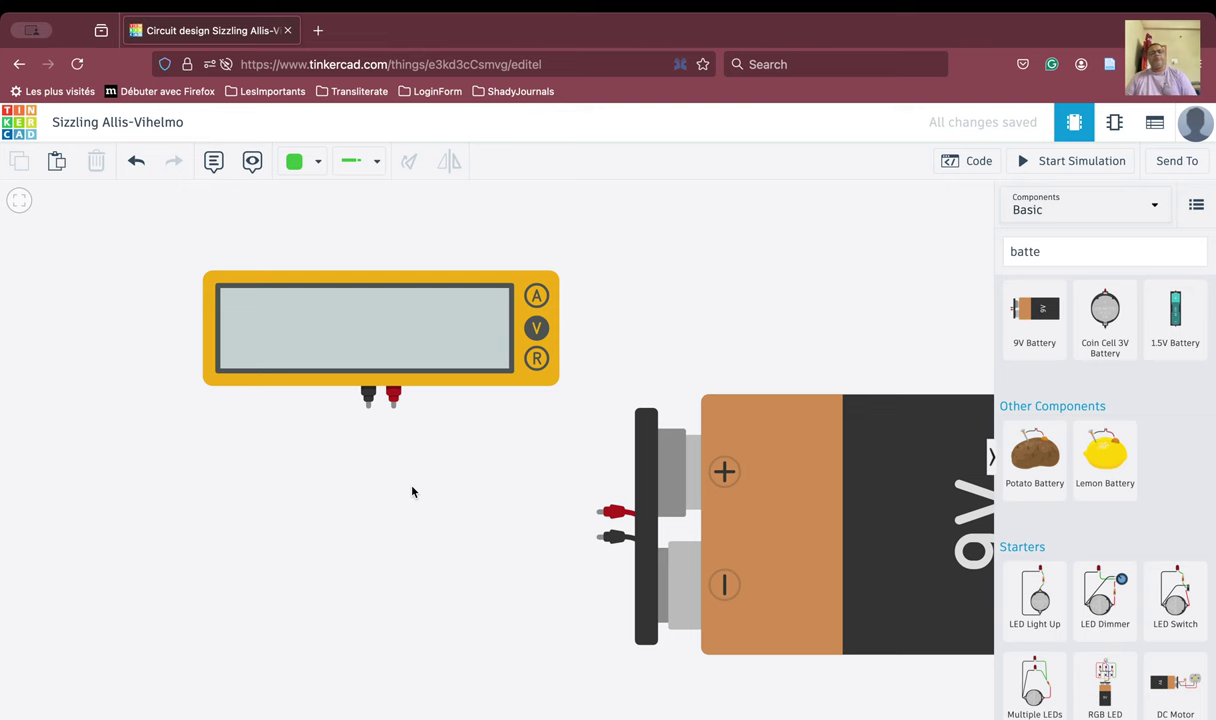
pyautogui.scroll(-5, 412, 491)
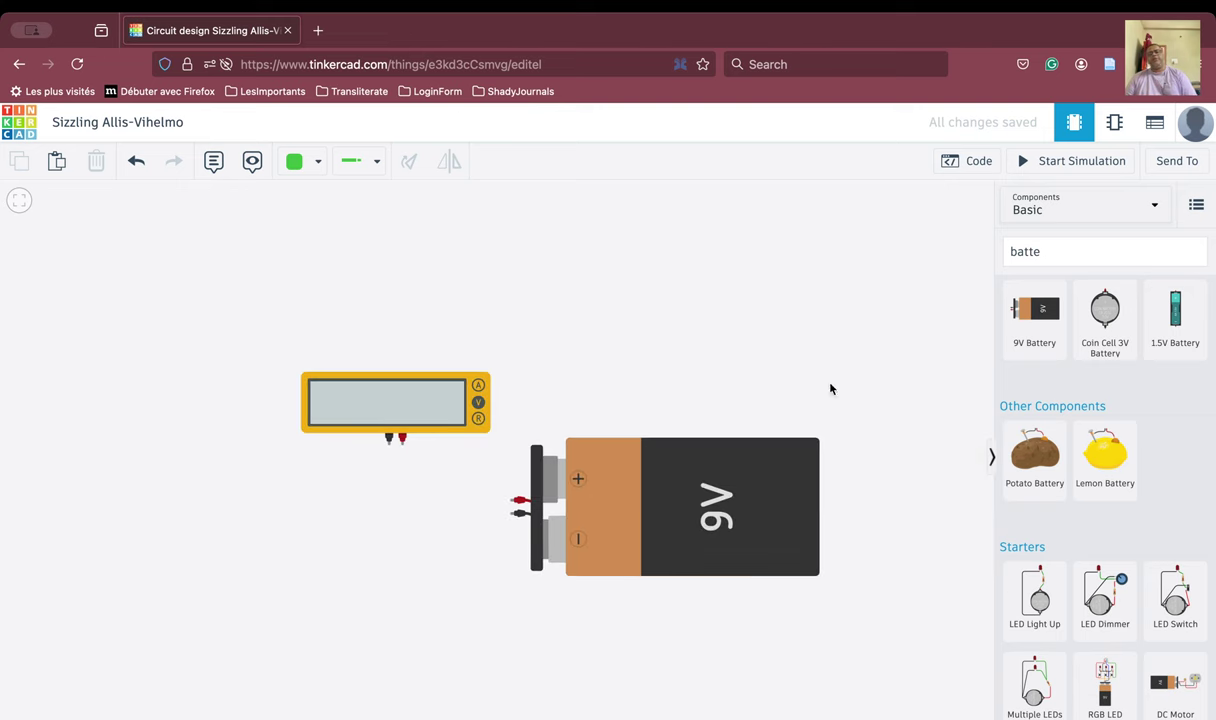
pyautogui.moveTo(776, 336); pyautogui.dragTo(825, 247)
# Step: Replace the component search with 'resi'
pyautogui.click(1145, 240)
pyautogui.hotkey('ctrl', 'a')
pyautogui.write('resi')
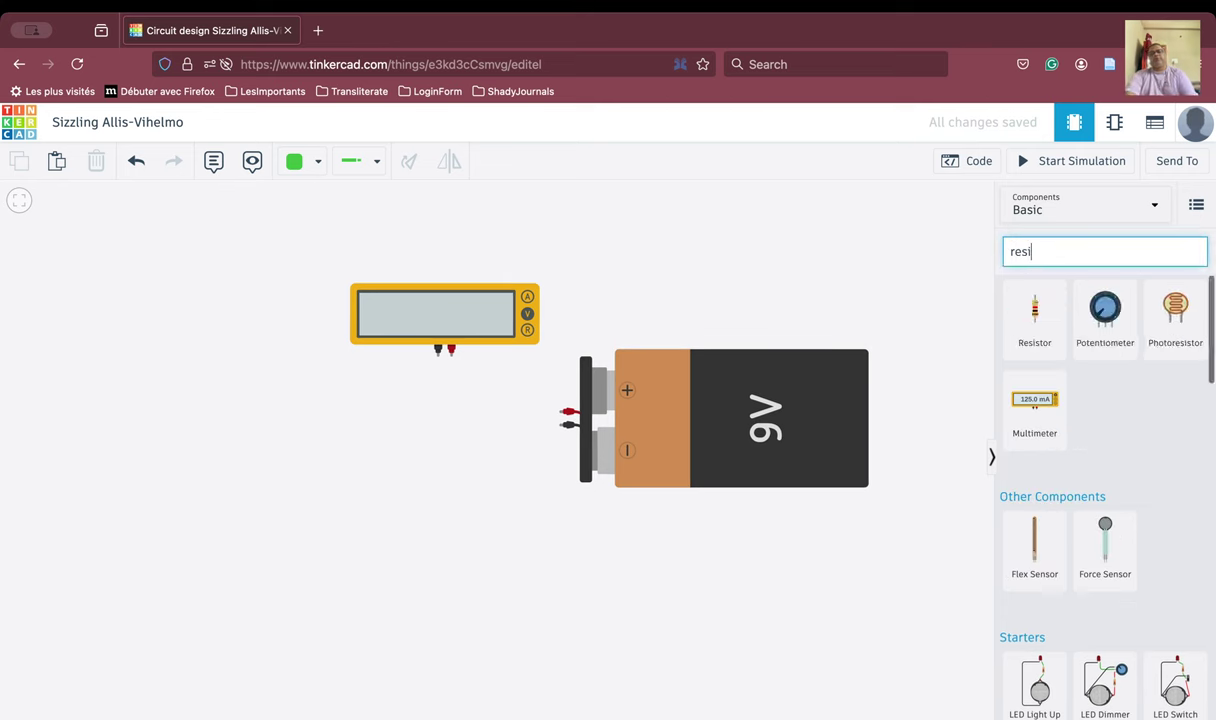
# Step: Attach a Resistor across the multimeter's probes and set the multimeter Mode to Amperage
pyautogui.click(1153, 437)
pyautogui.moveTo(1034, 318); pyautogui.dragTo(451, 388)
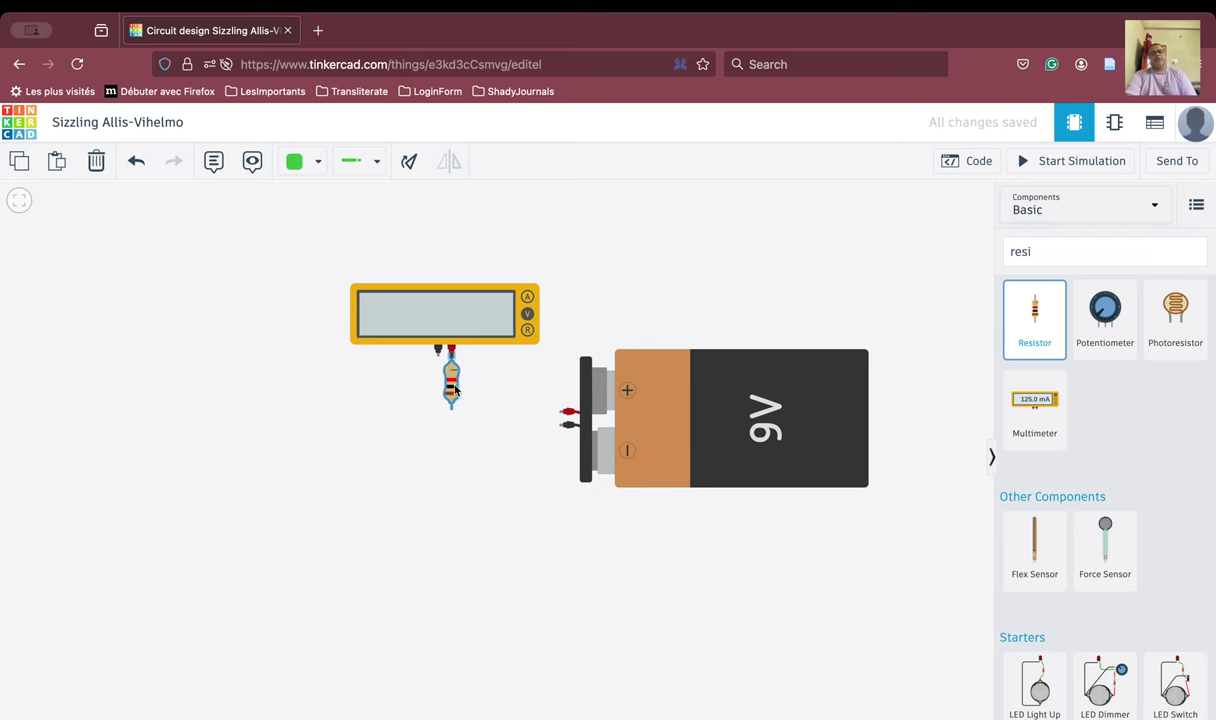
pyautogui.click(490, 462)
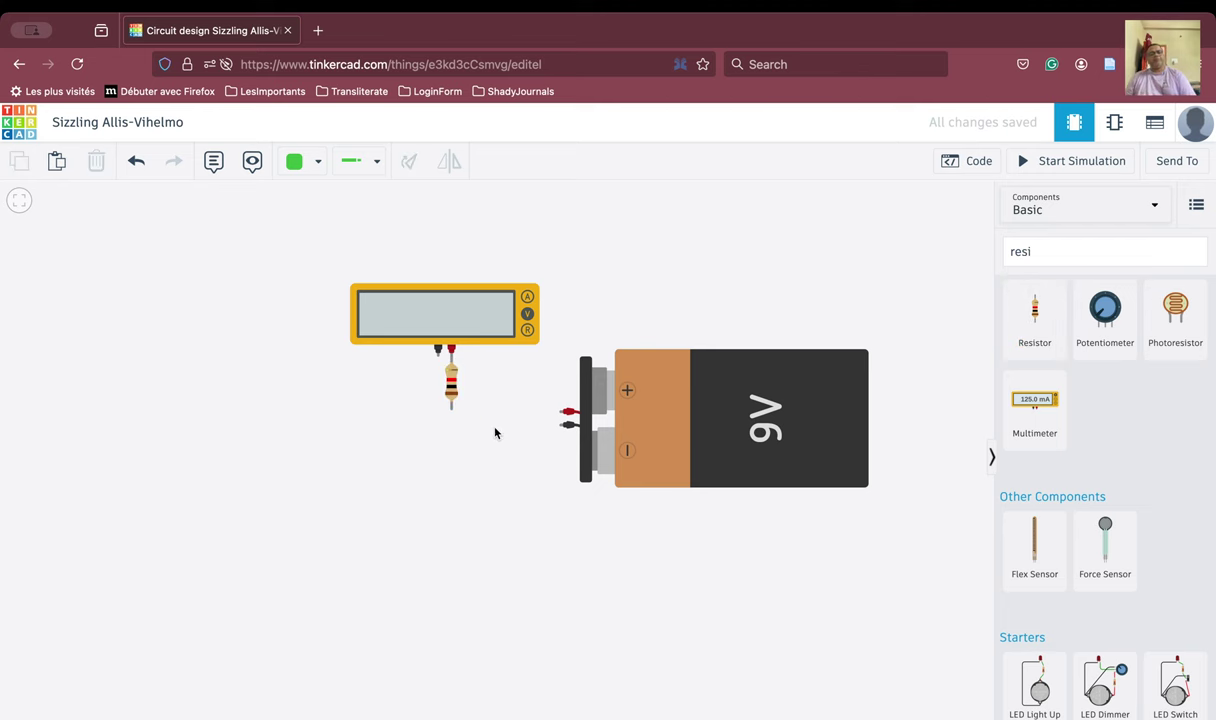
pyautogui.click(457, 304)
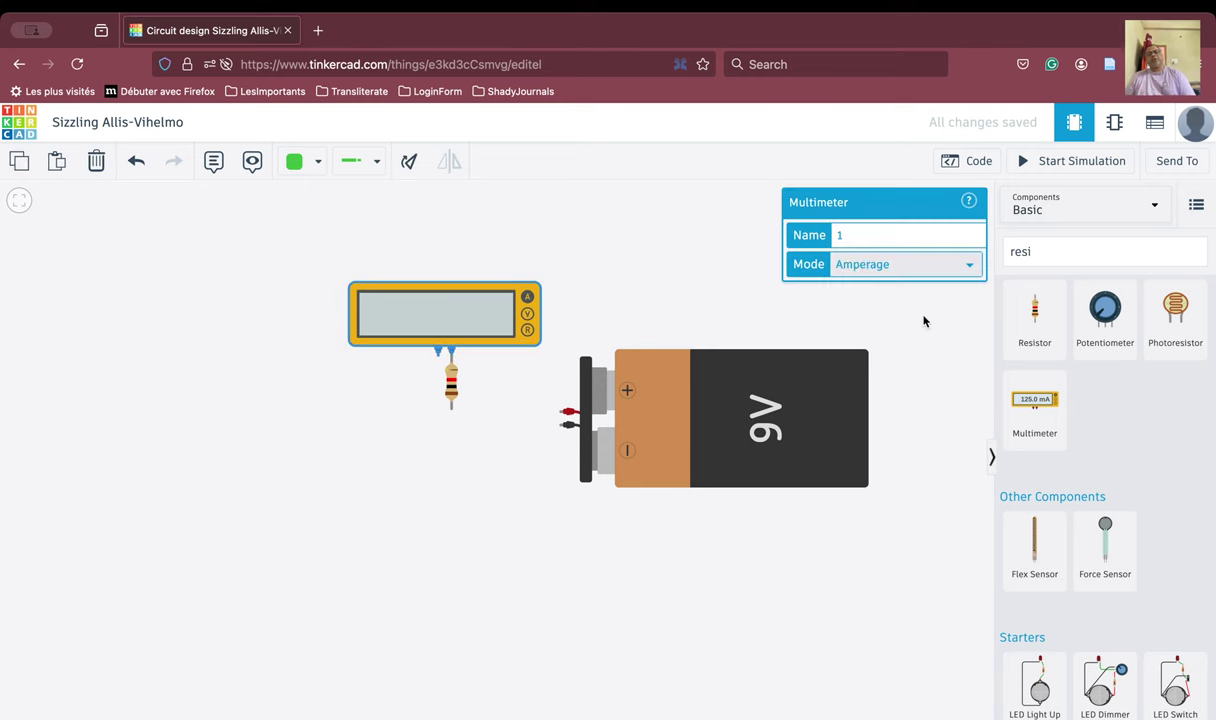
pyautogui.click(890, 340)
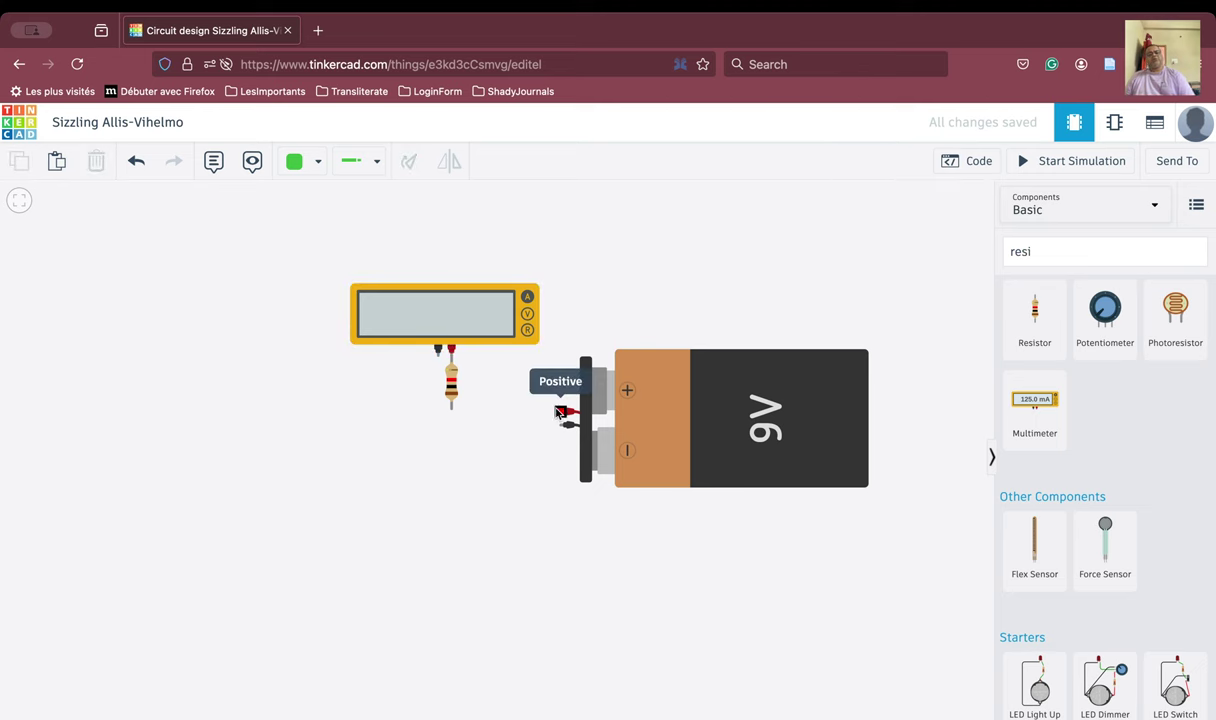
# Step: Wire battery positive to the resistor, route the multimeter probe to battery negative, and confirm 1 kΩ
pyautogui.click(566, 411)
pyautogui.click(452, 408)
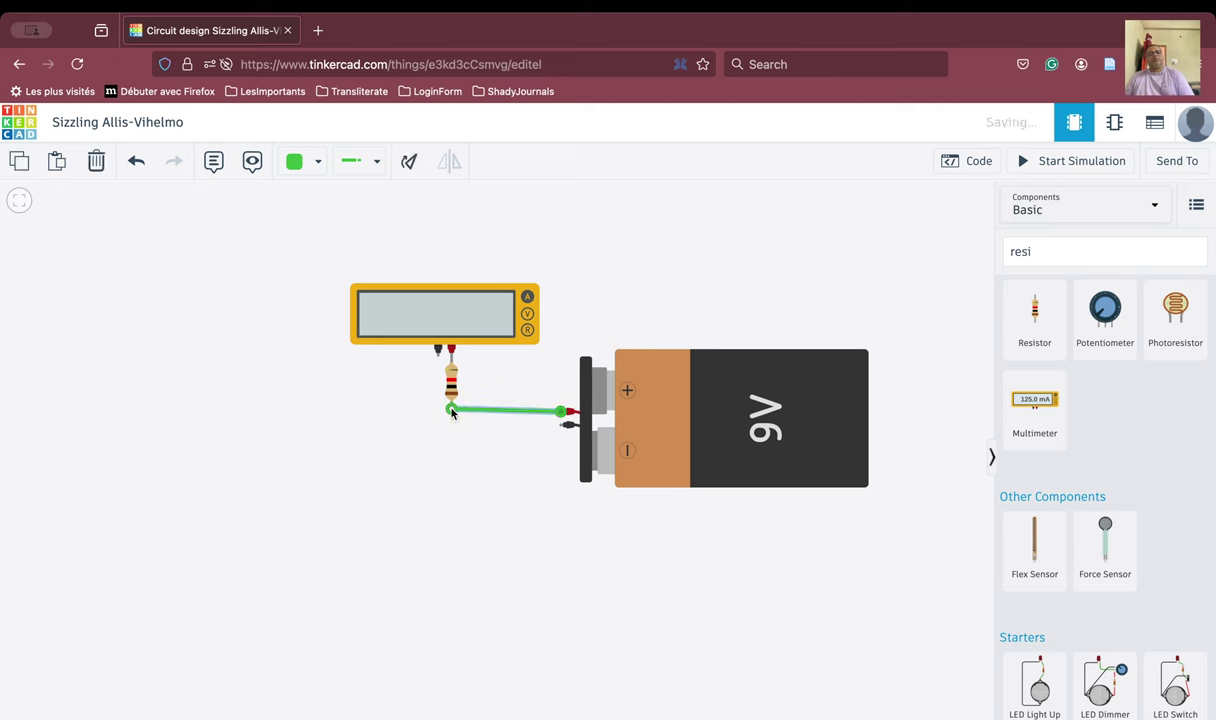
pyautogui.click(437, 350)
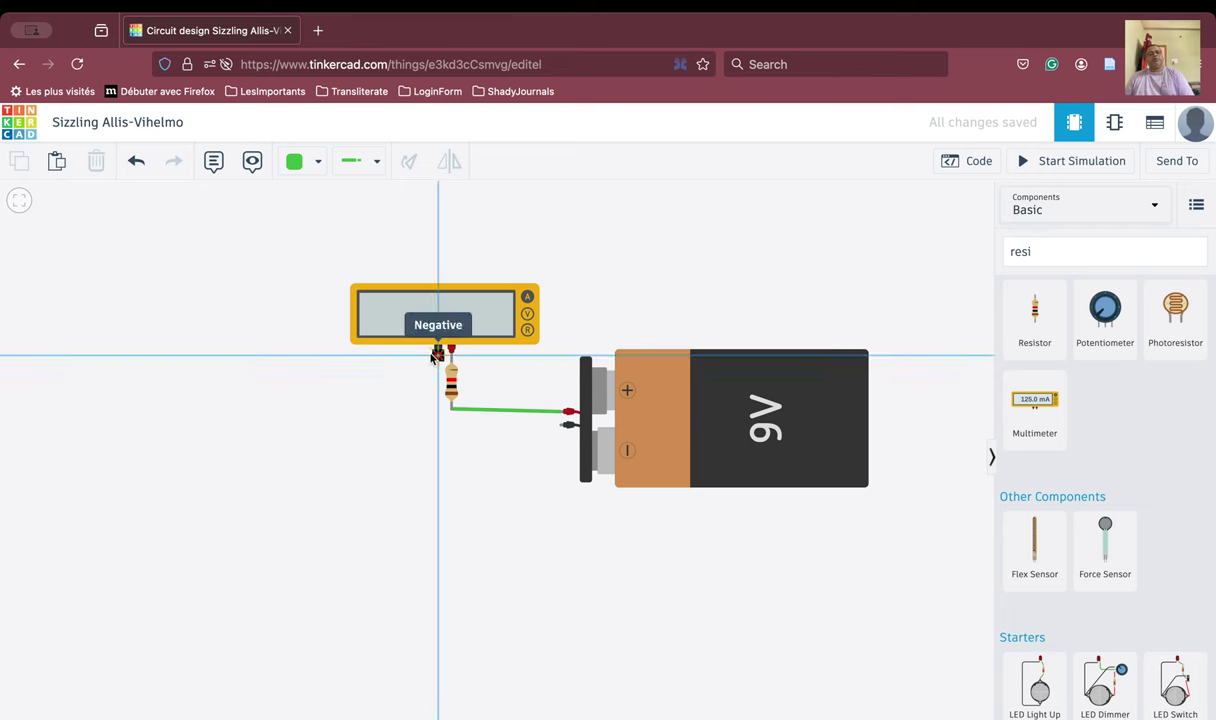
pyautogui.click(143, 356)
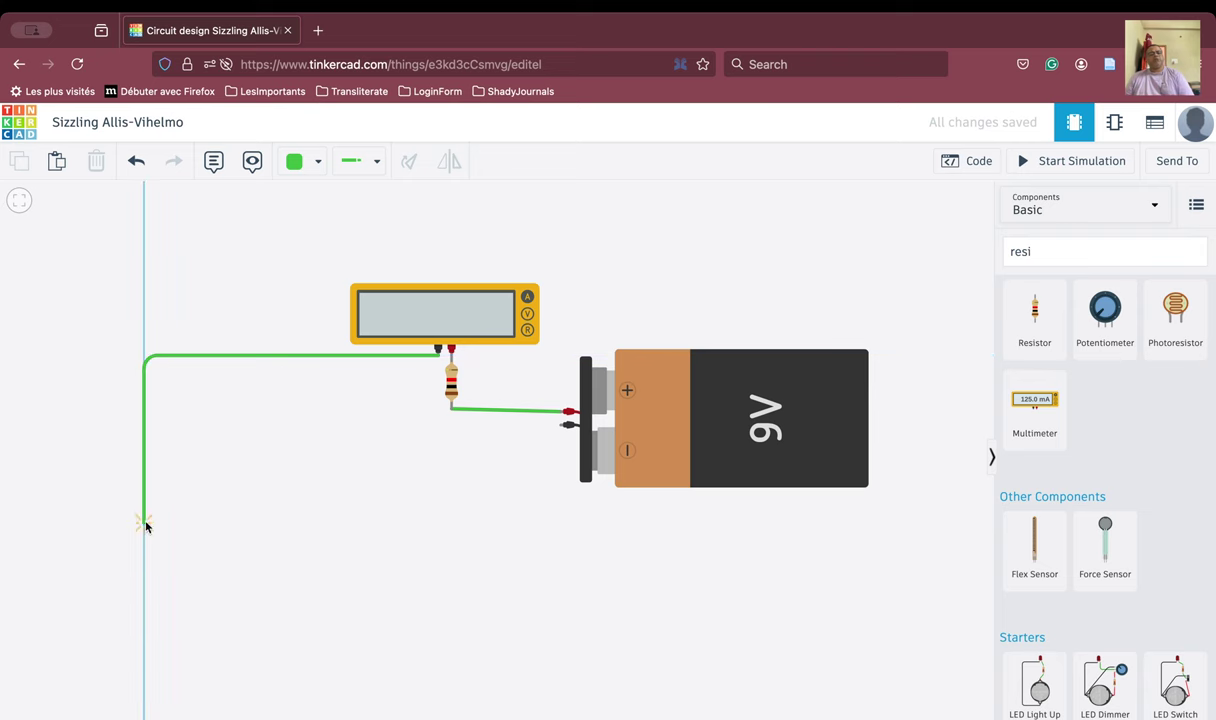
pyautogui.click(145, 566)
pyautogui.click(180, 568)
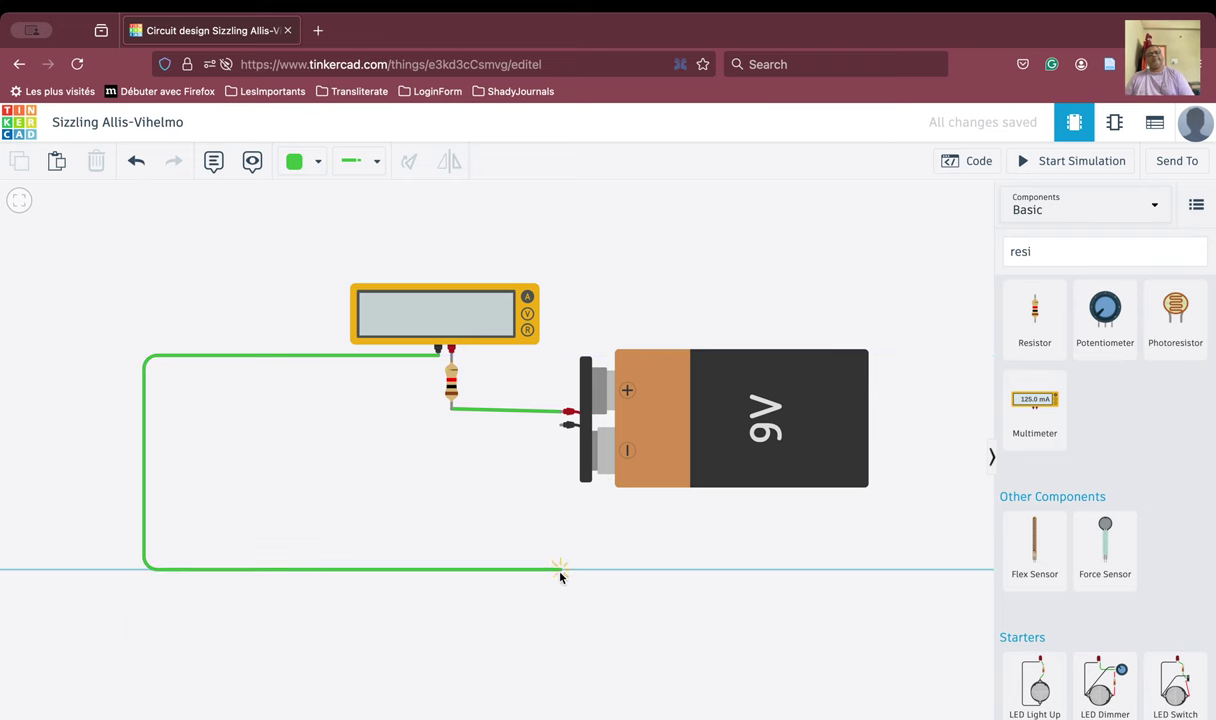
pyautogui.click(561, 425)
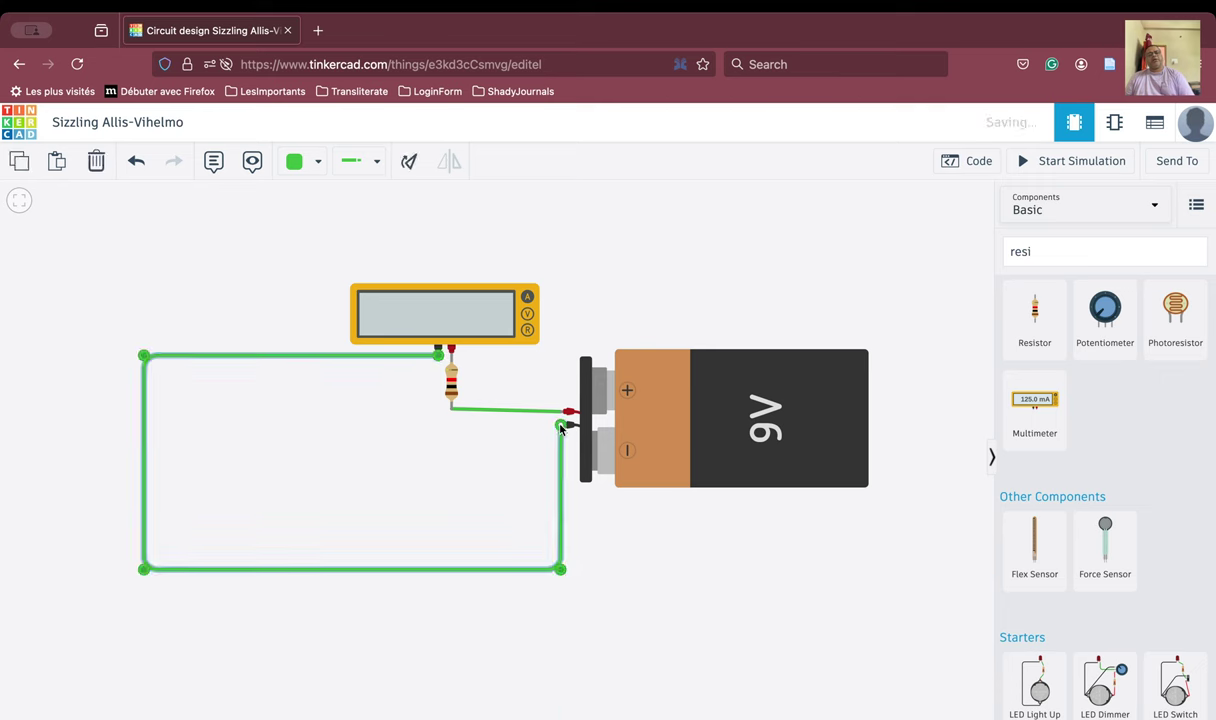
pyautogui.click(629, 569)
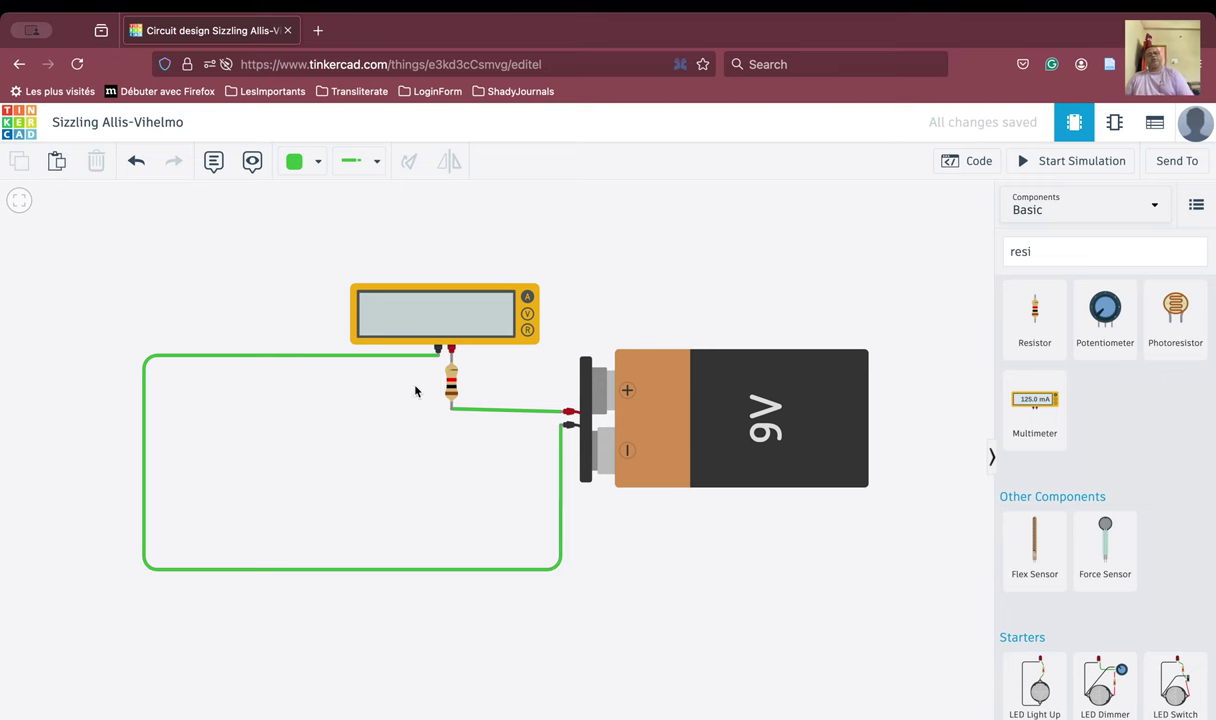
pyautogui.click(451, 386)
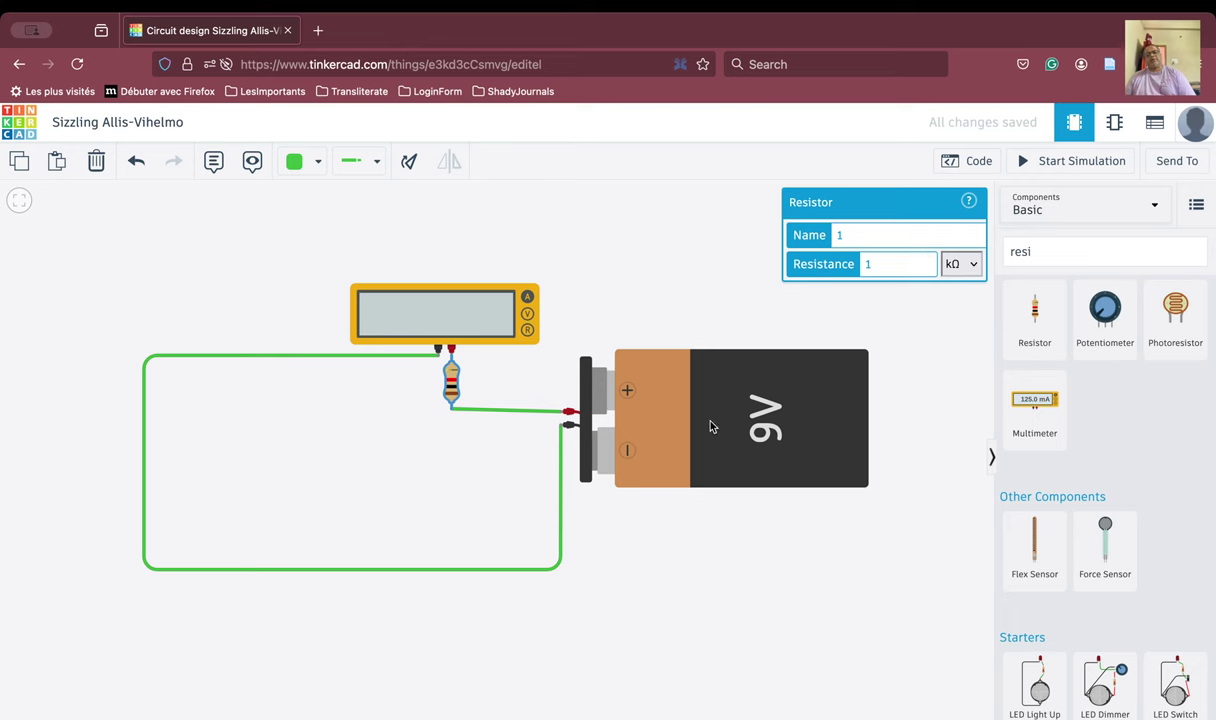
pyautogui.click(904, 560)
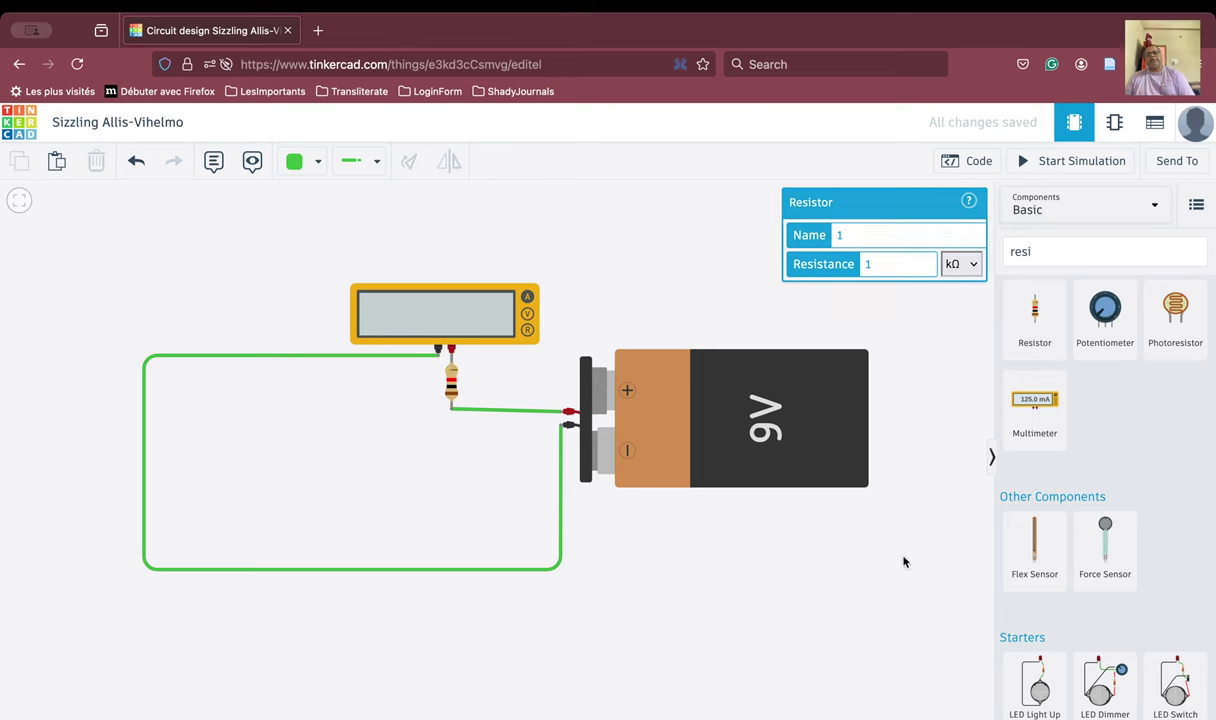
# Step: Simulate at 1 kΩ (8.99 mA), change the resistor to 0.5 kΩ, and re-simulate for 17.9 mA
pyautogui.click(1044, 162)
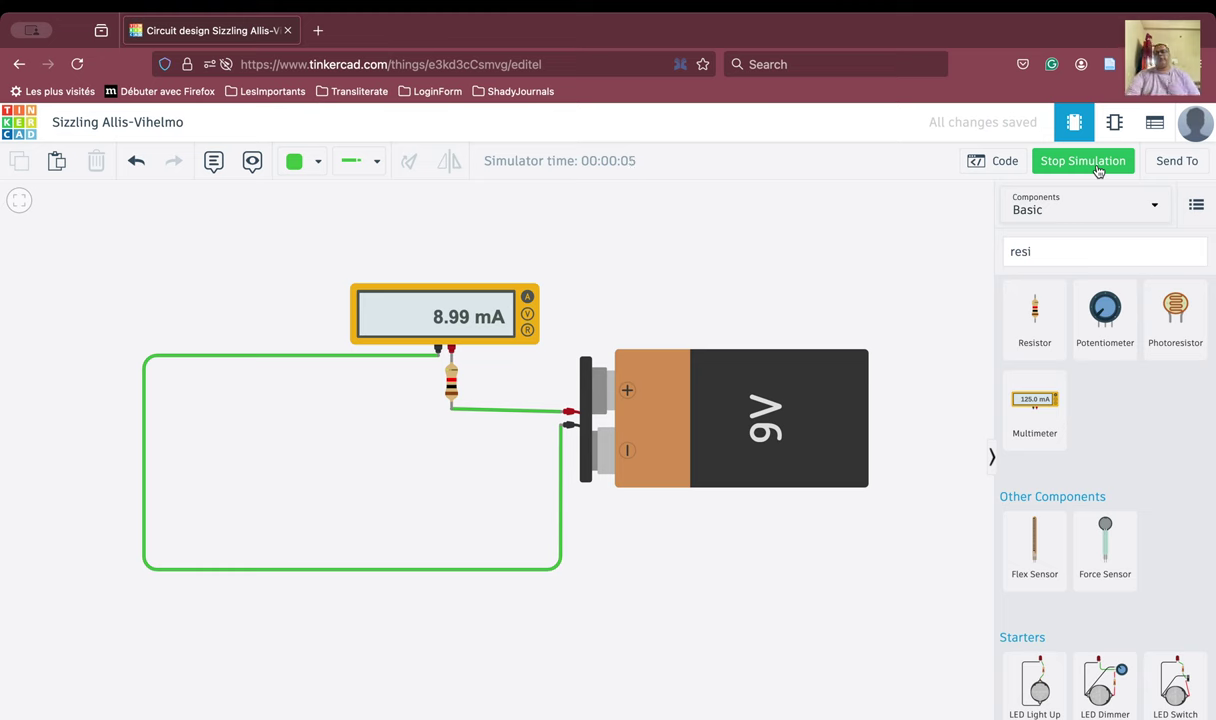
pyautogui.click(1095, 165)
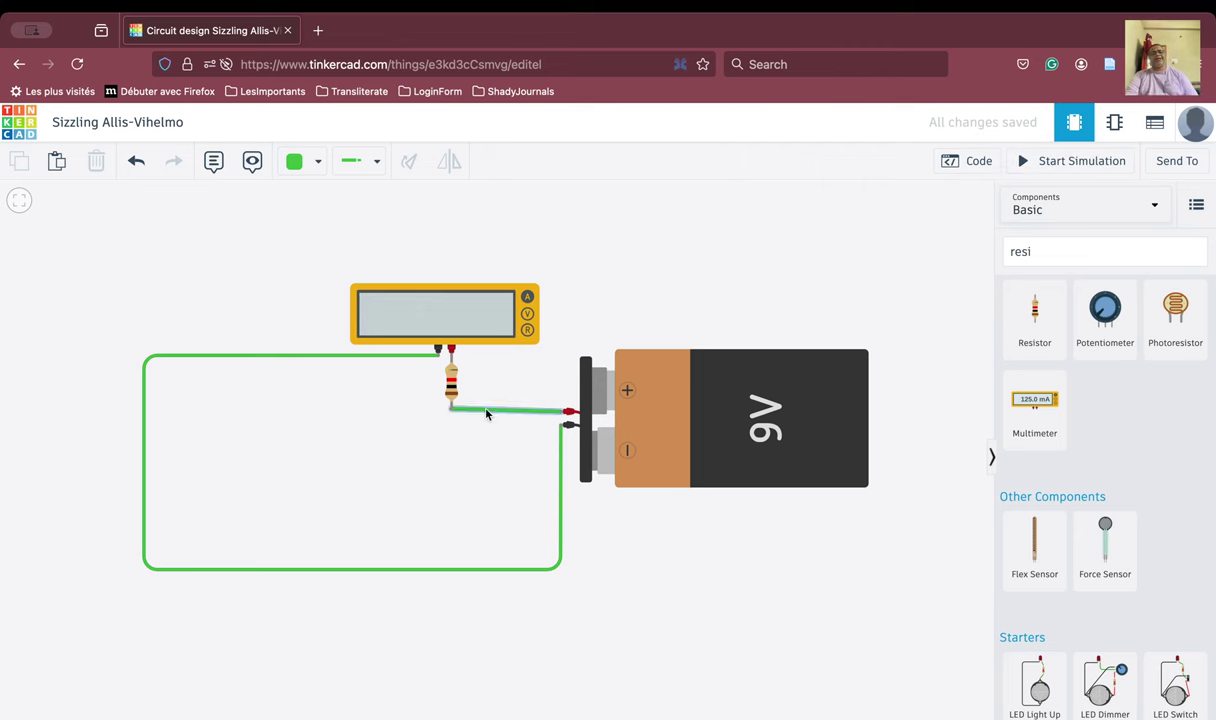
pyautogui.click(448, 382)
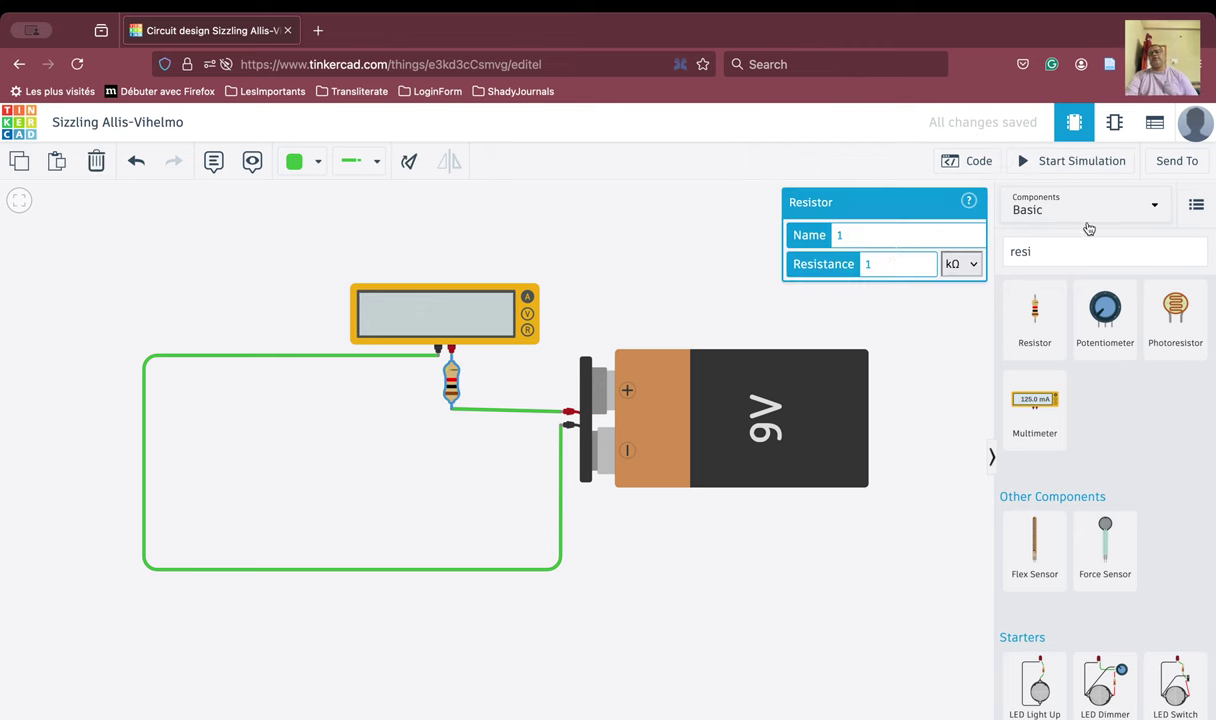
pyautogui.doubleClick(871, 264)
pyautogui.write('0.5')
pyautogui.click(906, 392)
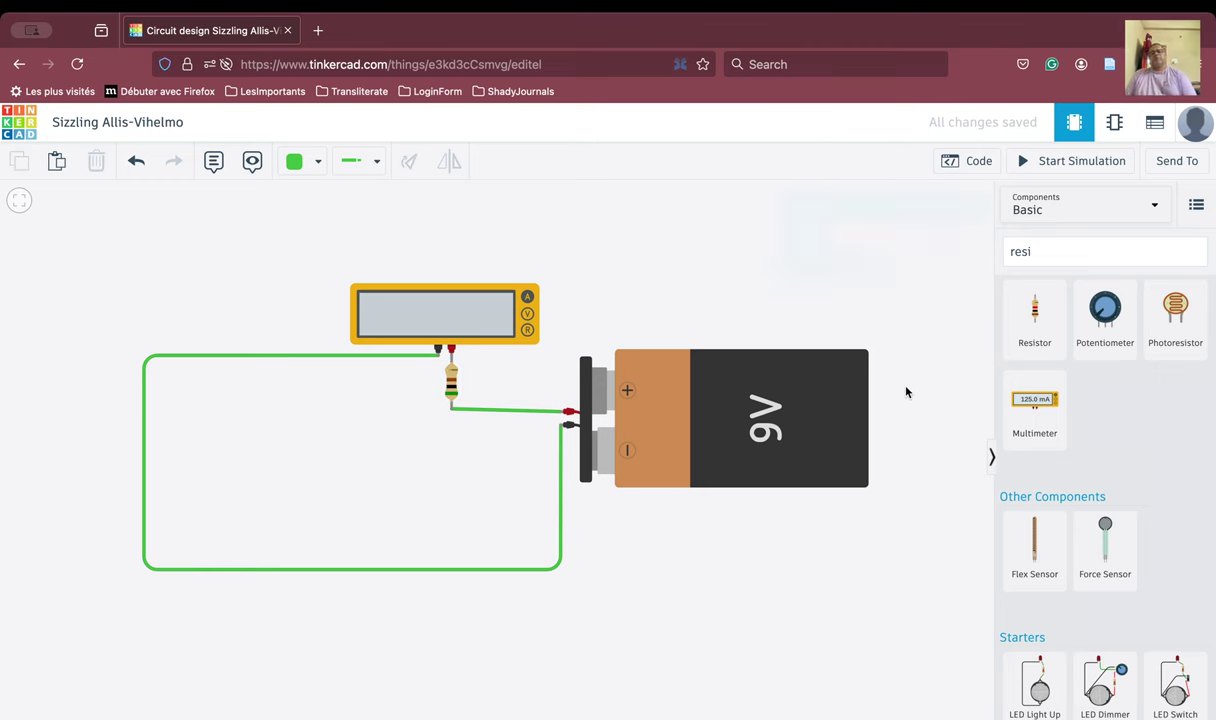
pyautogui.click(1076, 163)
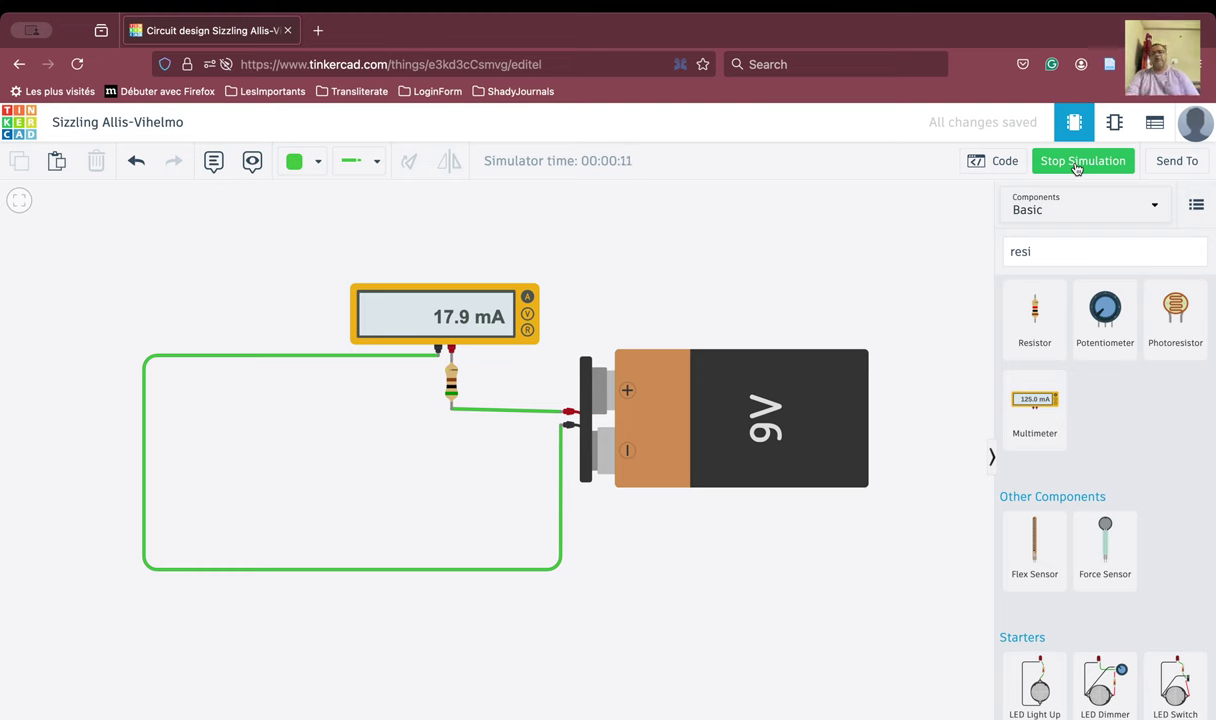
pyautogui.click(1076, 167)
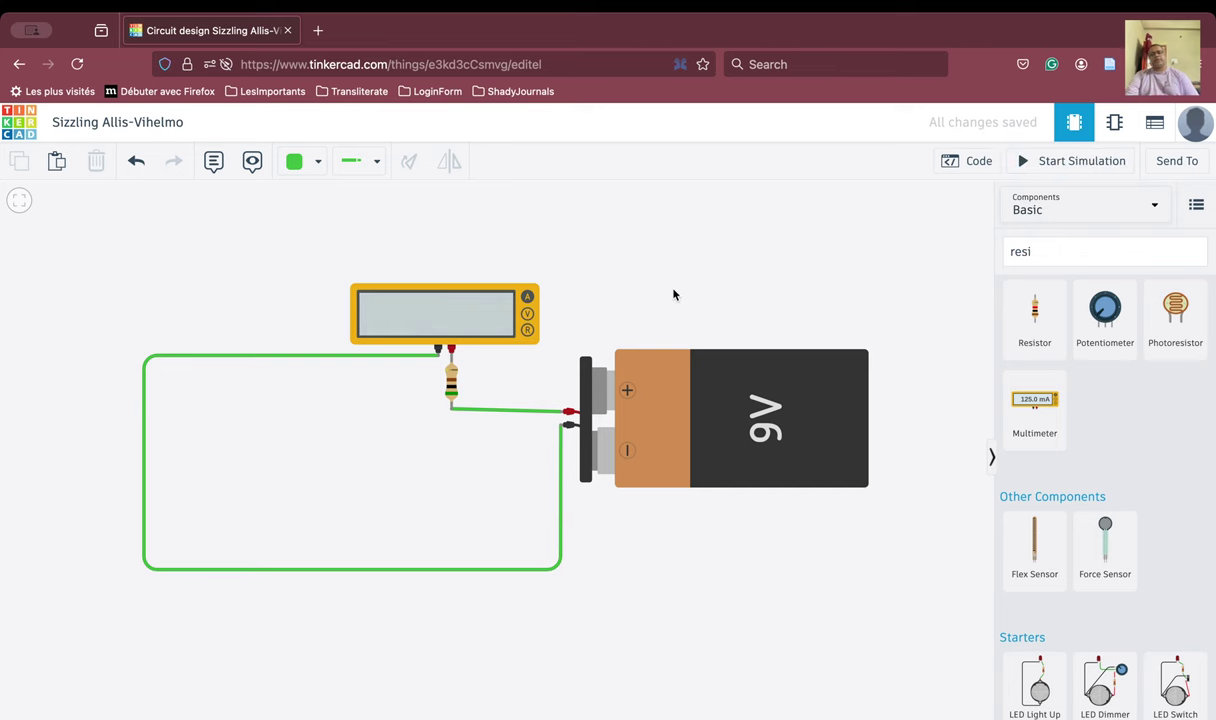
# Step: Delete the long green return wire
pyautogui.moveTo(666, 267); pyautogui.dragTo(774, 299)
pyautogui.click(337, 386)
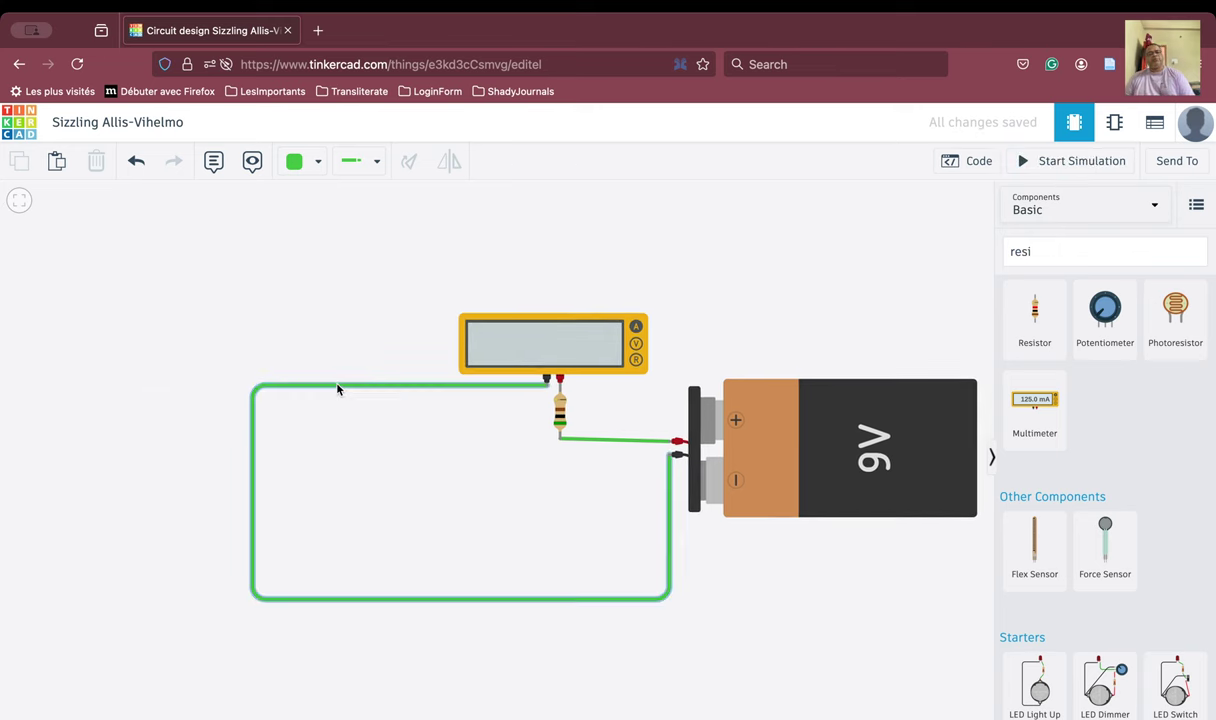
pyautogui.press('Delete')
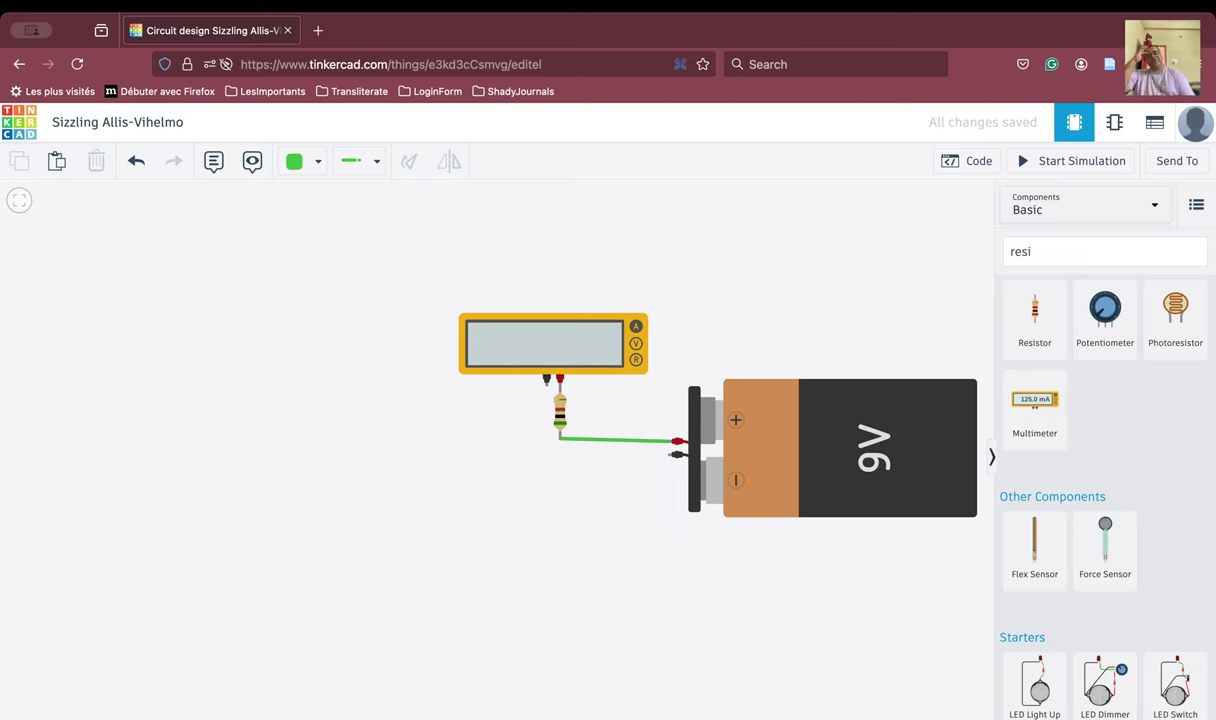
# Step: Duplicate the multimeter three times, stacking the copies in a column on the left
pyautogui.click(527, 343)
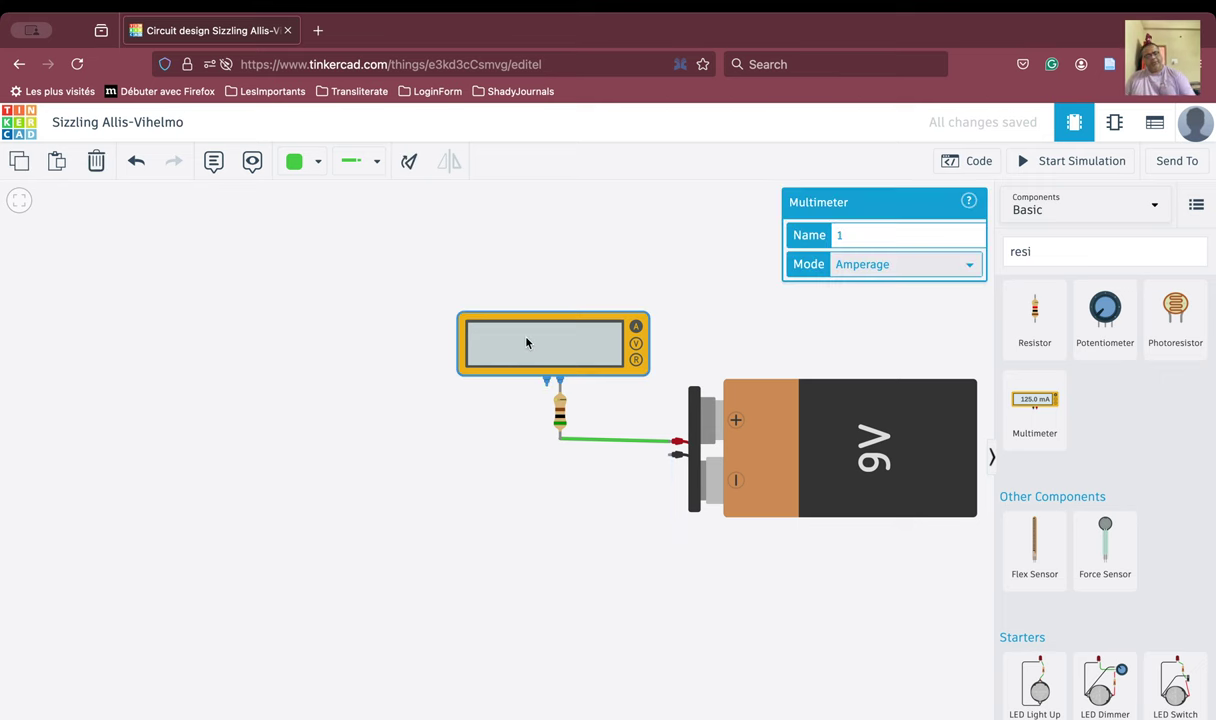
pyautogui.hotkey('ctrl', 'c')
pyautogui.hotkey('ctrl', 'v')
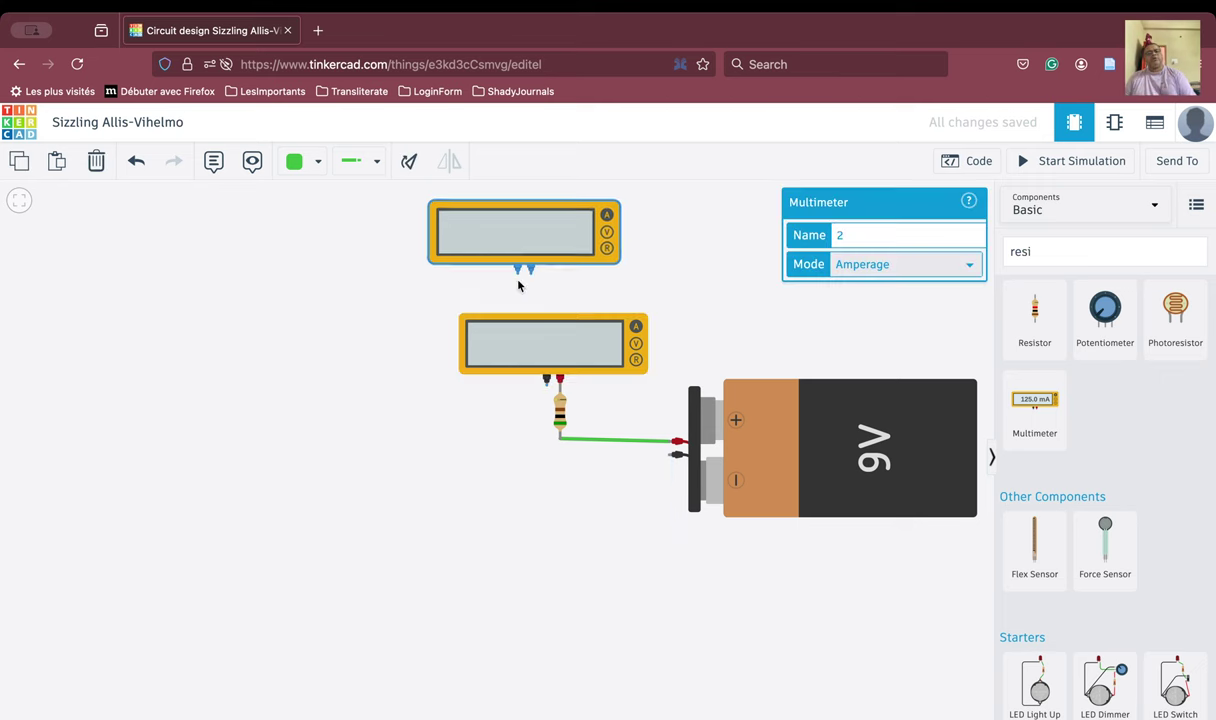
pyautogui.click(185, 325)
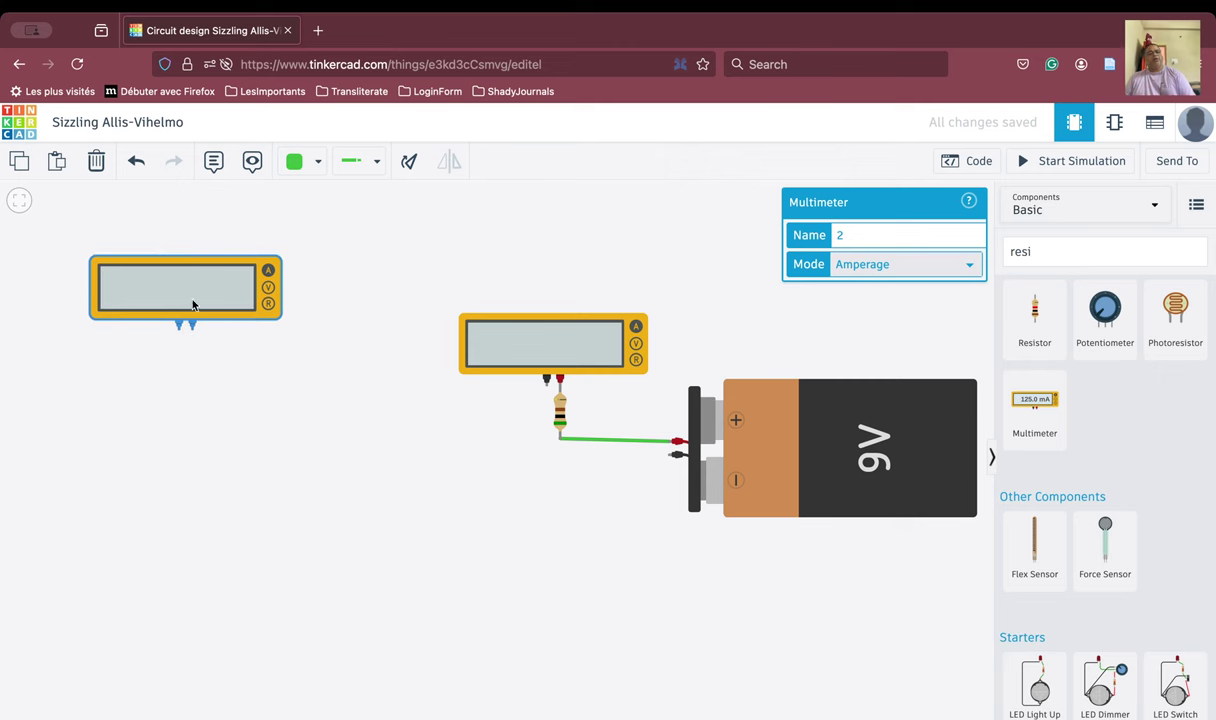
pyautogui.hotkey('ctrl', 'd')
pyautogui.moveTo(193, 304); pyautogui.dragTo(178, 487)
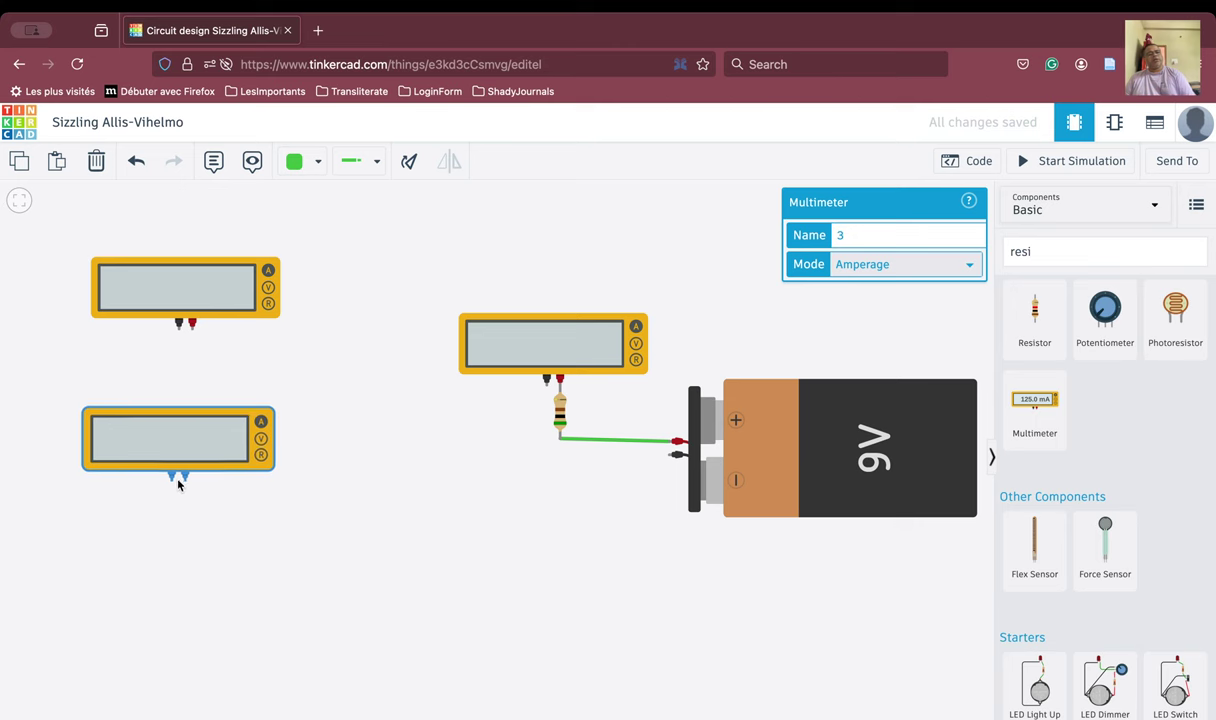
pyautogui.click(196, 537)
pyautogui.click(209, 437)
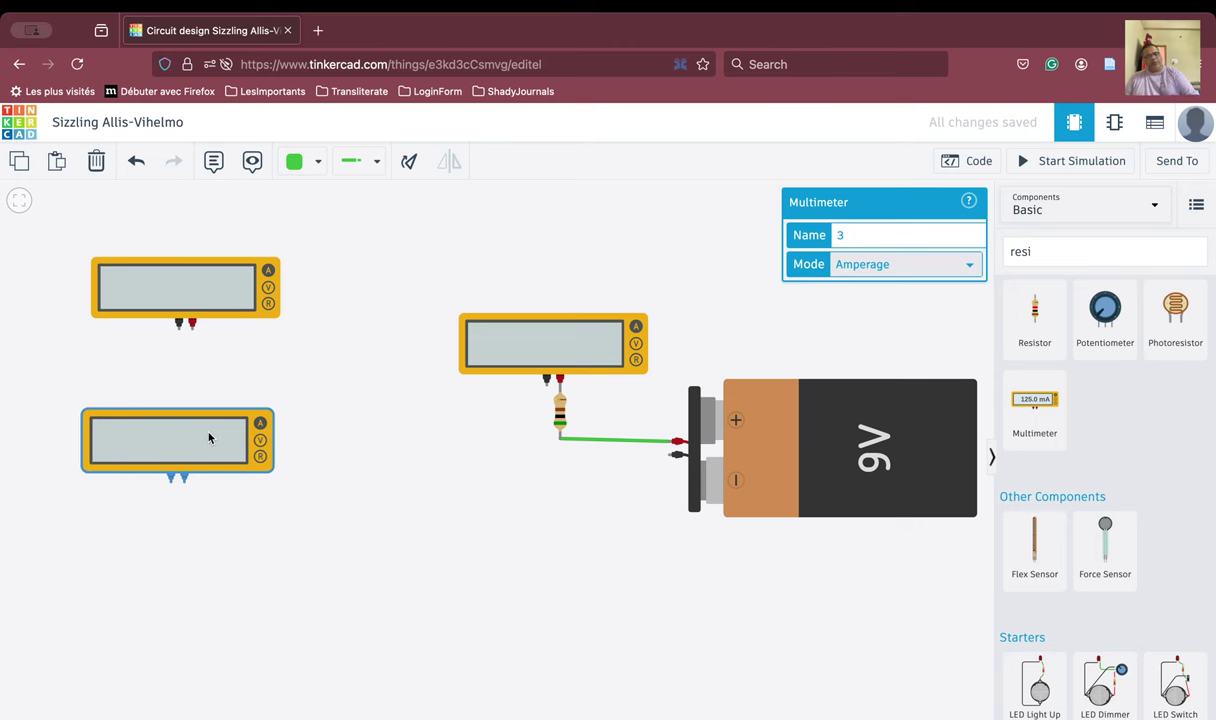
pyautogui.hotkey('ctrl', 'd')
pyautogui.moveTo(209, 429); pyautogui.dragTo(324, 641)
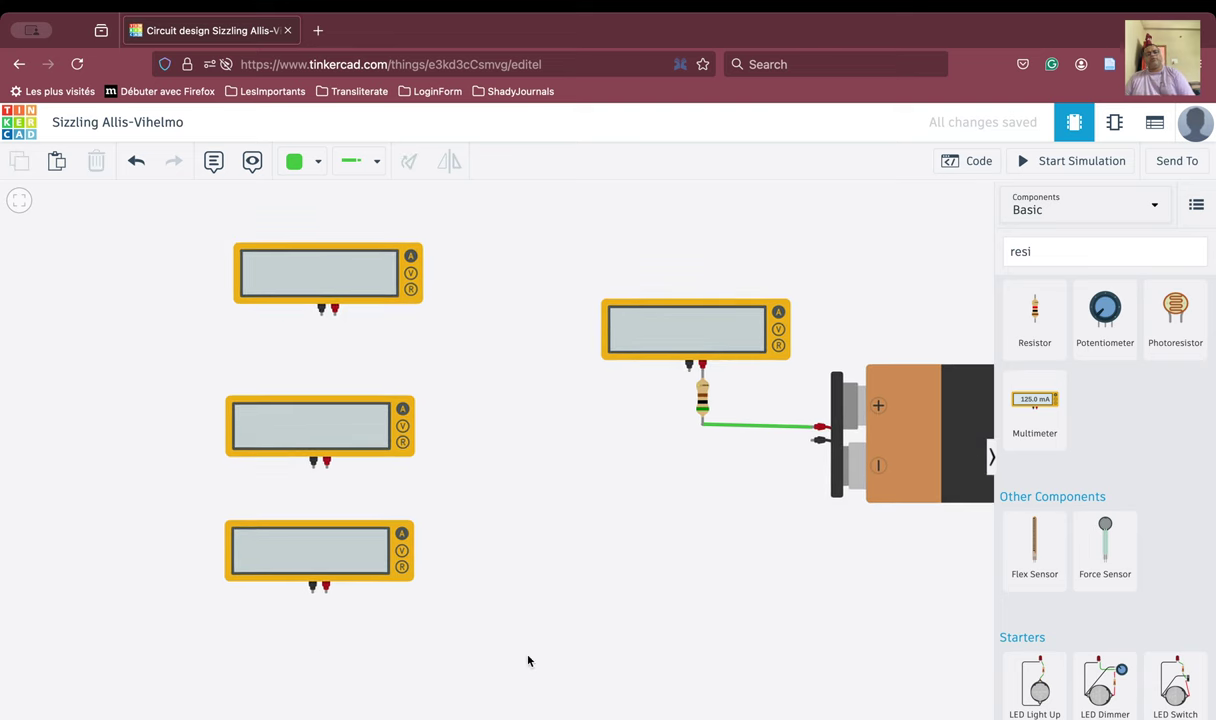
# Step: Copy the 0.50 kΩ resistor, turn it horizontal, and fit it to the top-left multimeter's leads
pyautogui.click(701, 400)
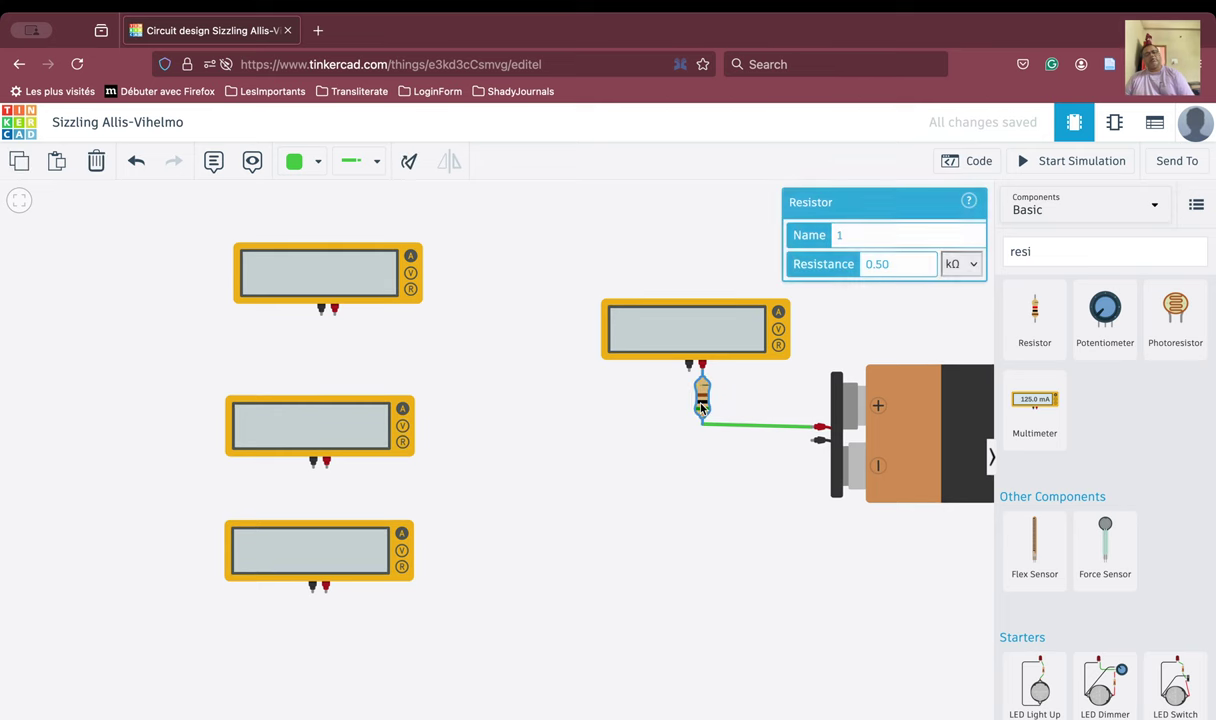
pyautogui.moveTo(701, 405); pyautogui.dragTo(461, 357)
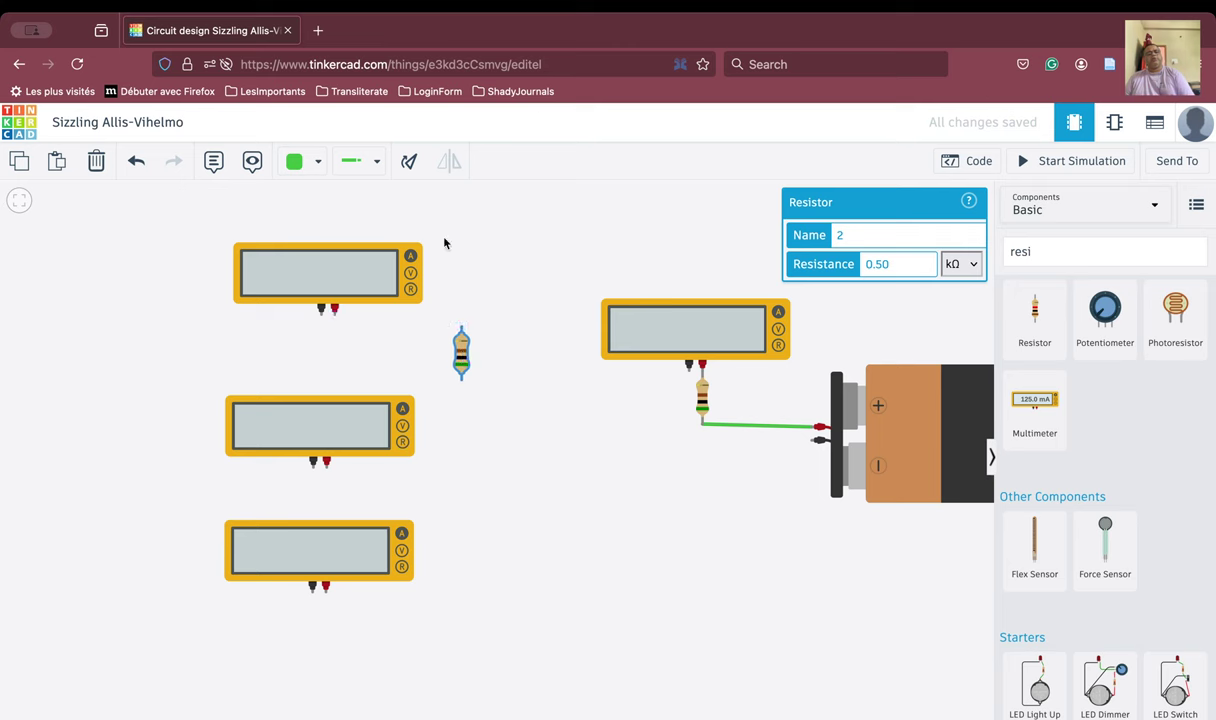
pyautogui.click(405, 163)
pyautogui.click(402, 167)
pyautogui.click(401, 167)
pyautogui.moveTo(460, 357); pyautogui.dragTo(370, 318)
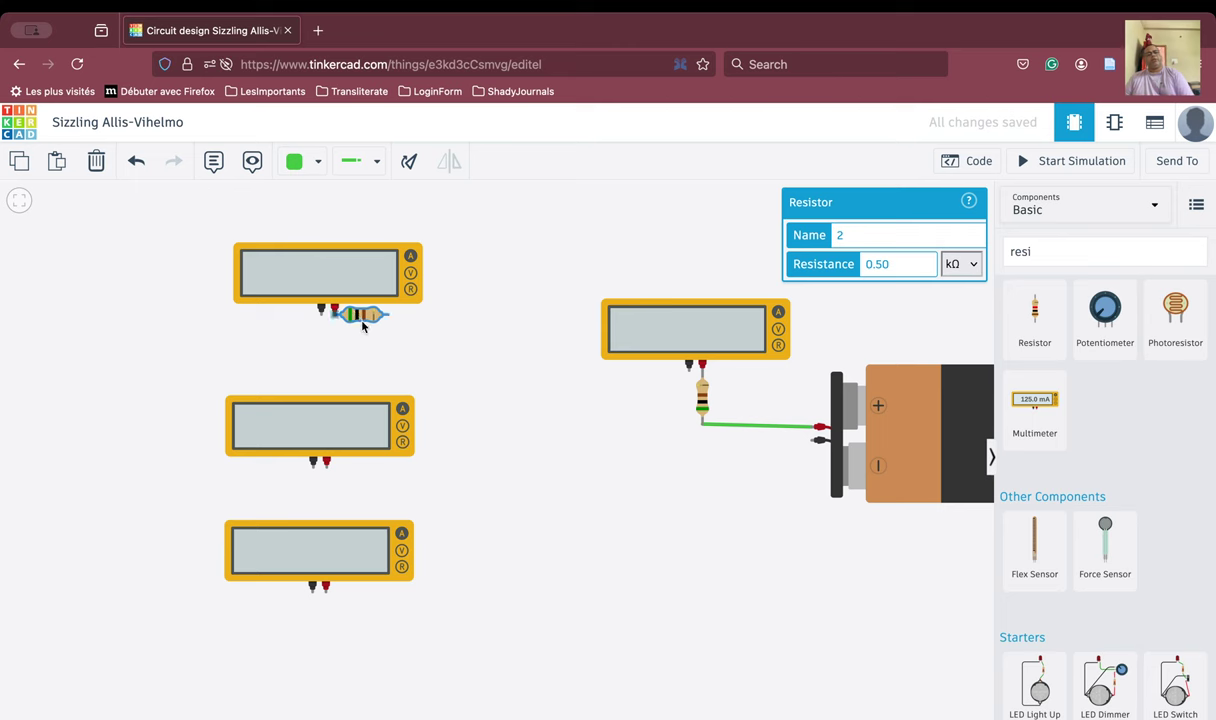
pyautogui.click(429, 356)
# Step: Move the middle multimeter up and paste a copy of the resistor onto its probes
pyautogui.moveTo(300, 440); pyautogui.dragTo(304, 390)
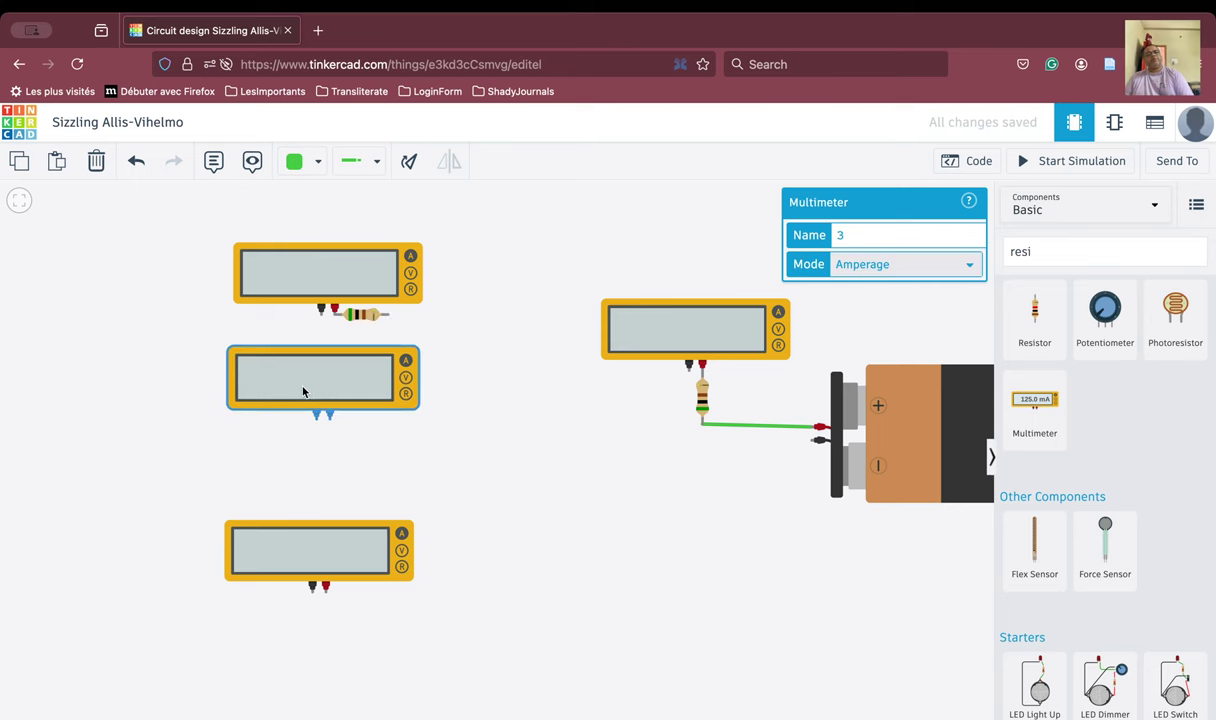
pyautogui.click(366, 322)
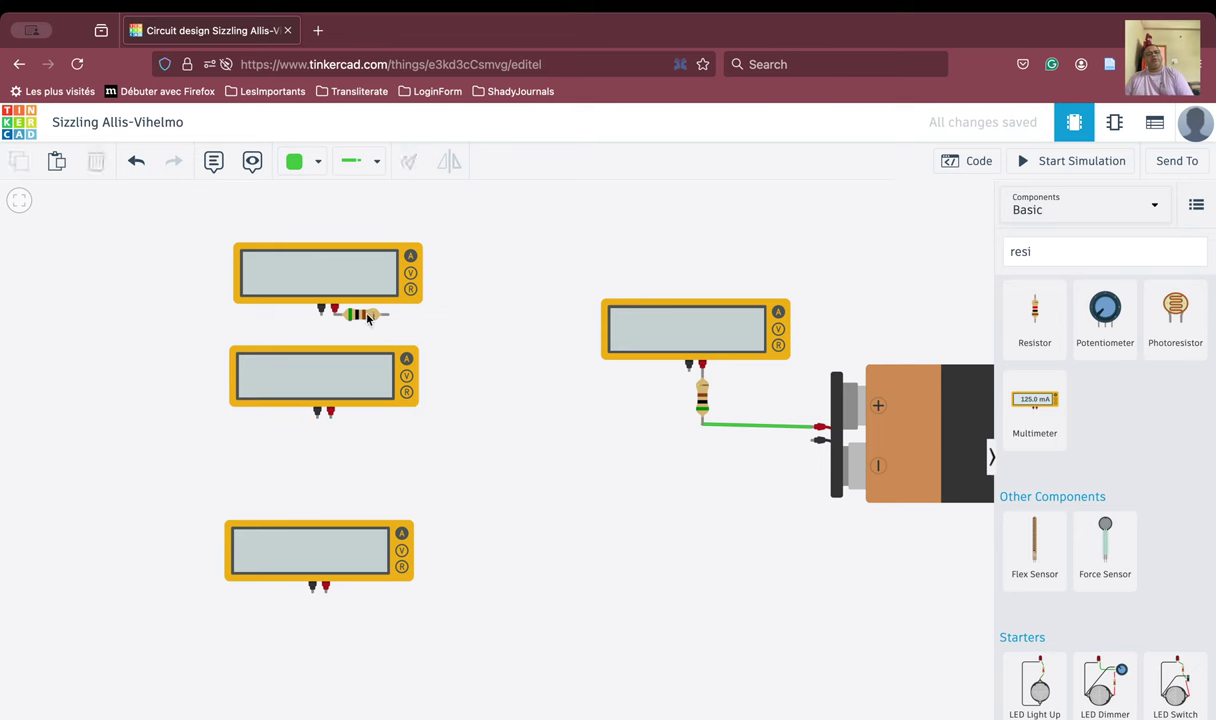
pyautogui.click(368, 317)
pyautogui.hotkey('ctrl', 'c')
pyautogui.hotkey('ctrl', 'v')
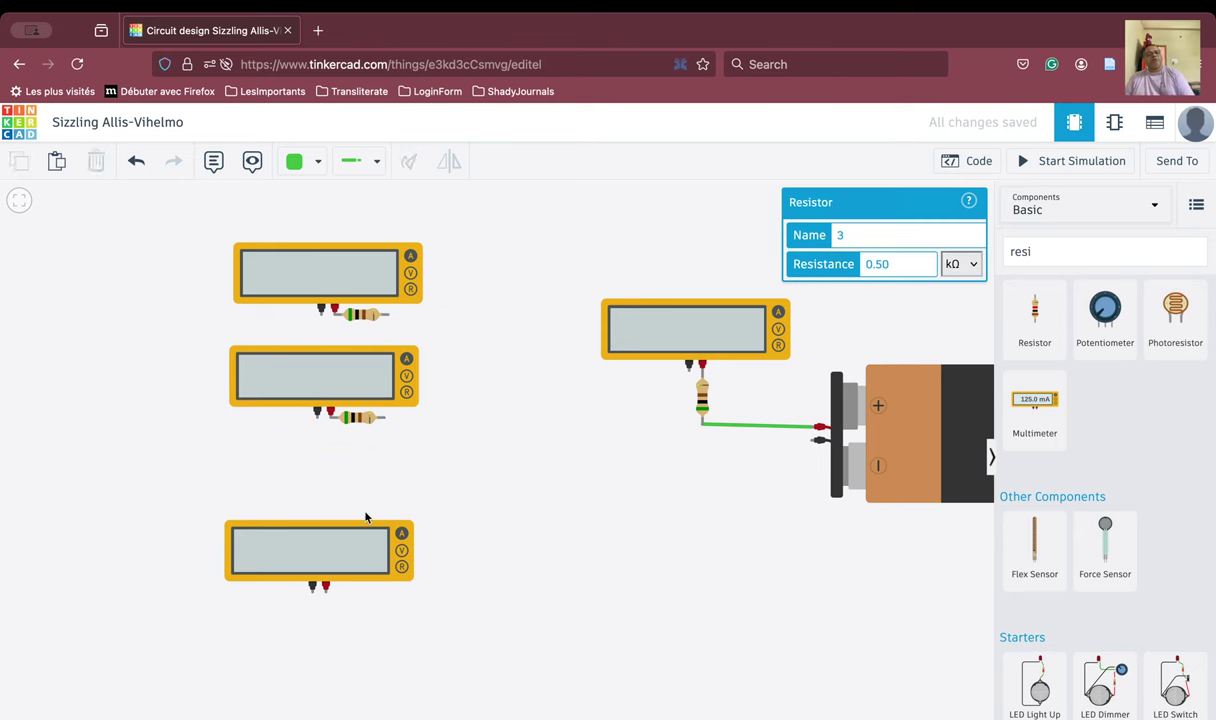
pyautogui.click(368, 508)
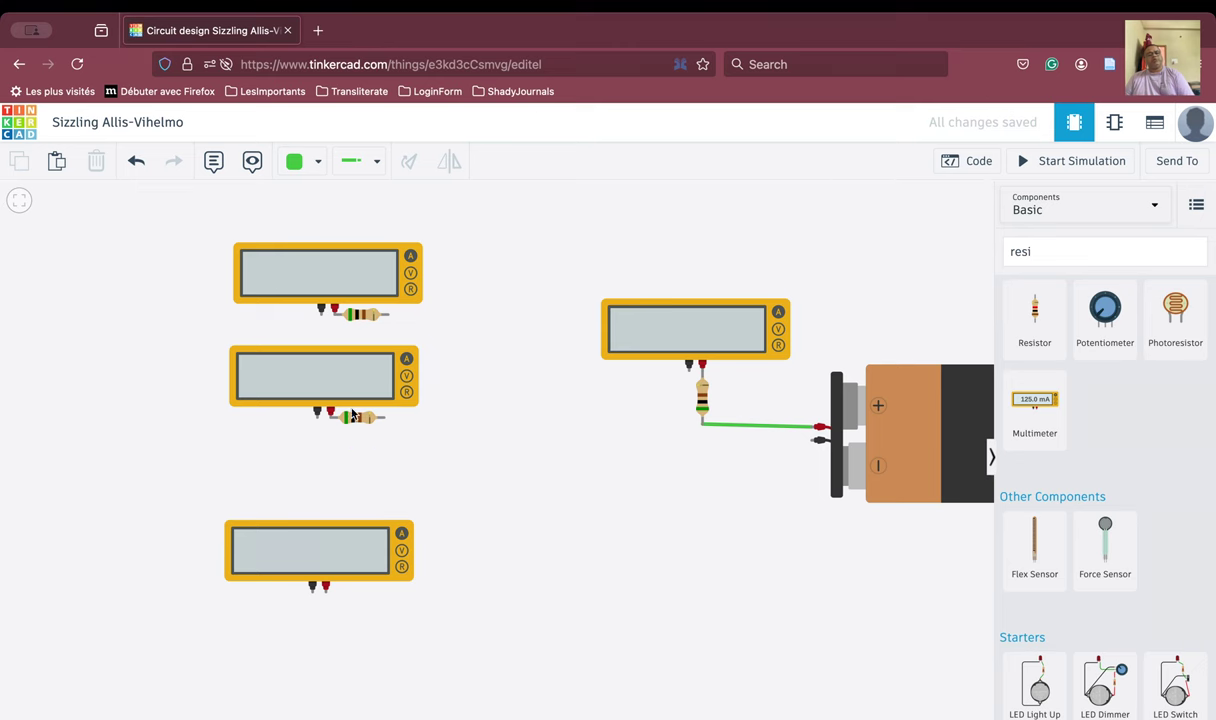
# Step: Move the bottom multimeter up and place a resistor on its probes
pyautogui.moveTo(327, 556); pyautogui.dragTo(333, 482)
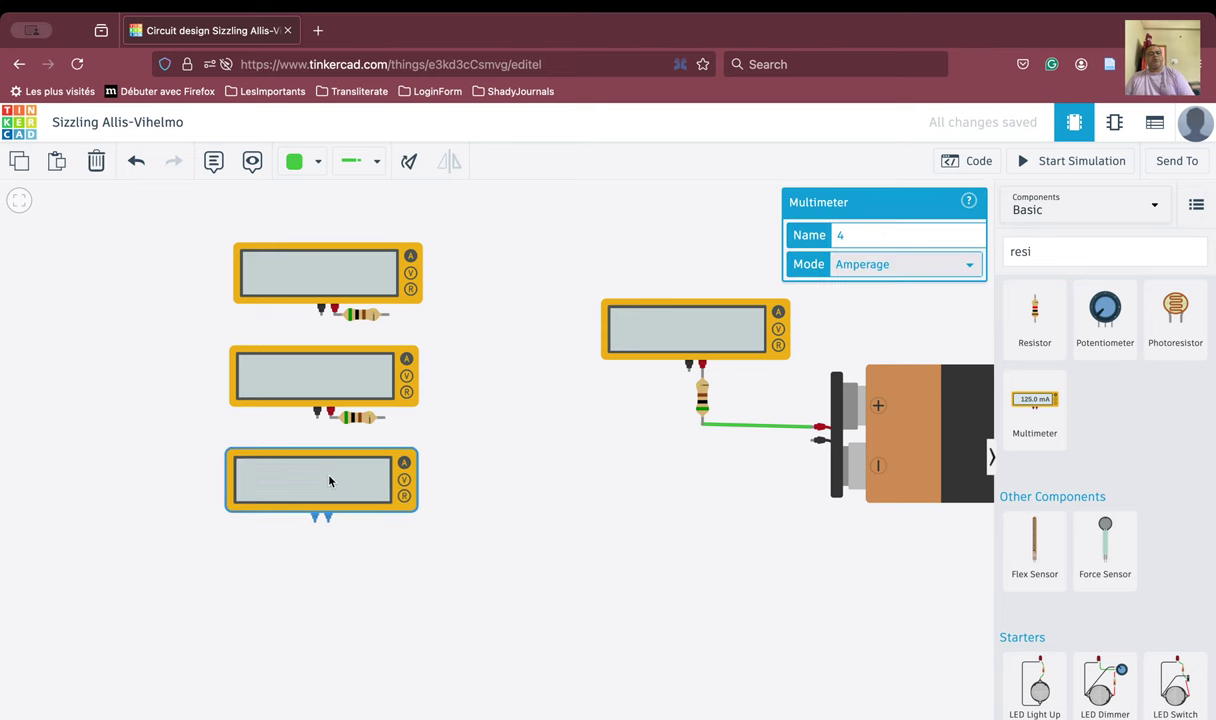
pyautogui.click(480, 495)
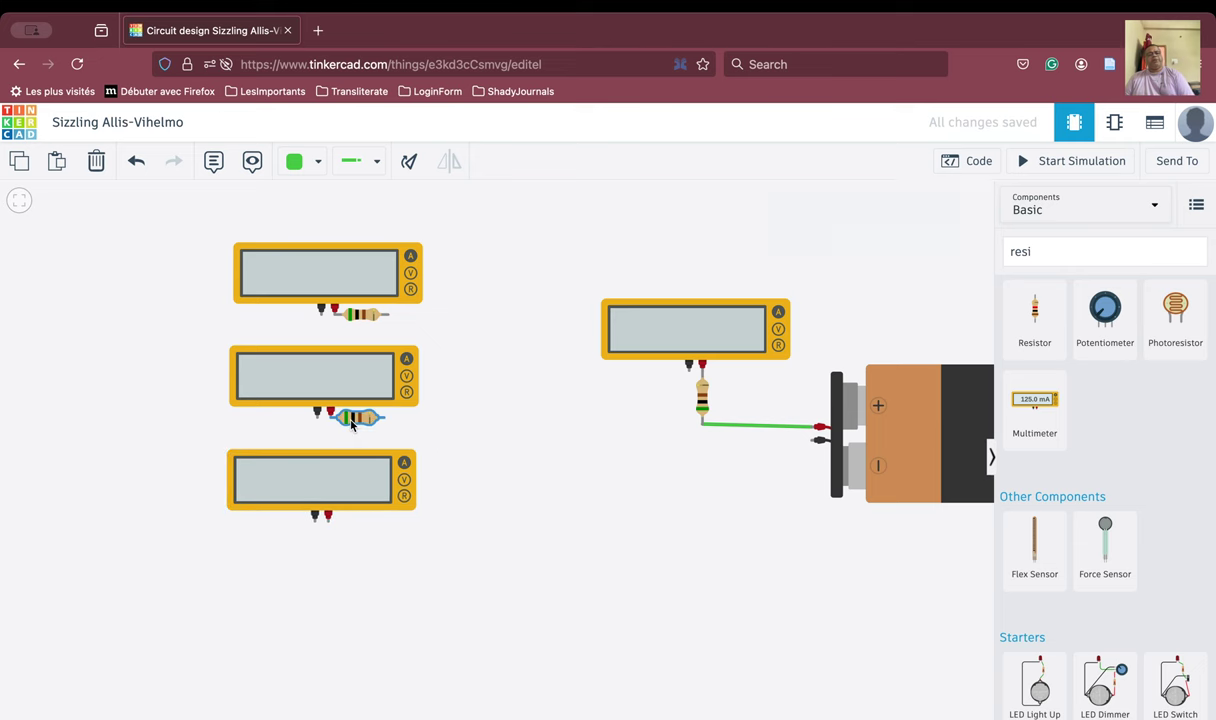
pyautogui.click(351, 424)
pyautogui.moveTo(351, 424); pyautogui.dragTo(361, 531)
pyautogui.click(362, 598)
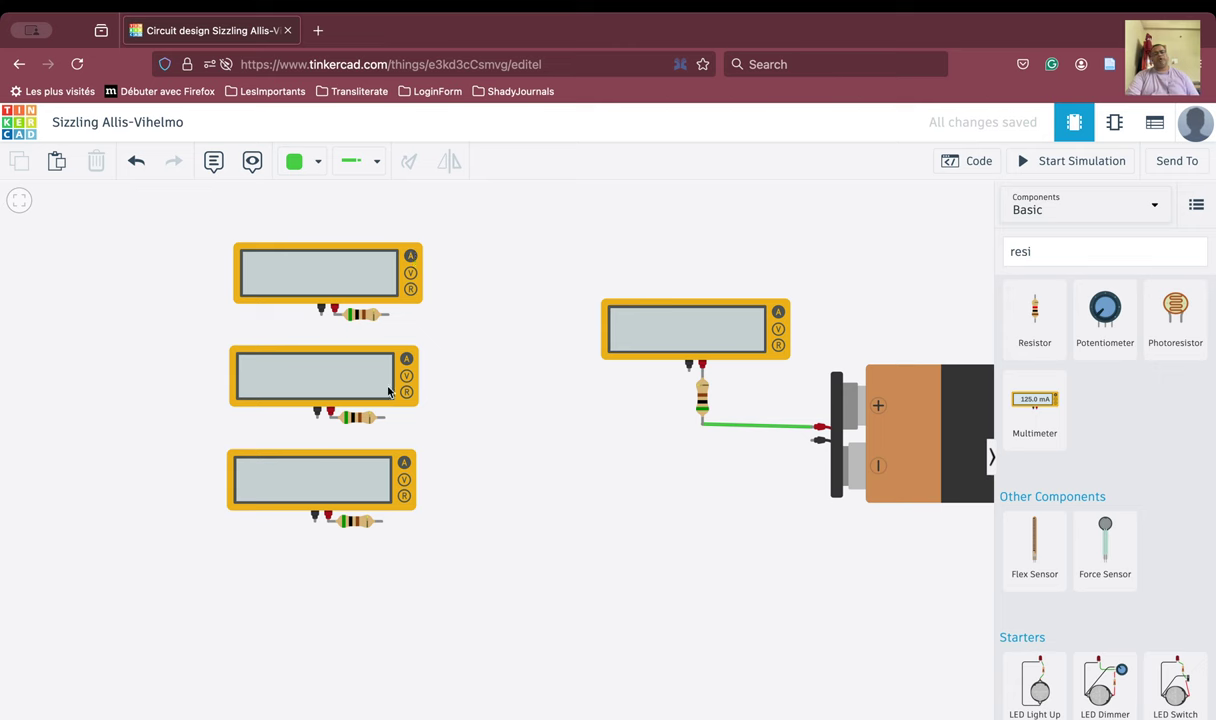
# Step: Set the top branch resistor to 1 kΩ, leaving the middle one at 0.50 kΩ
pyautogui.click(360, 317)
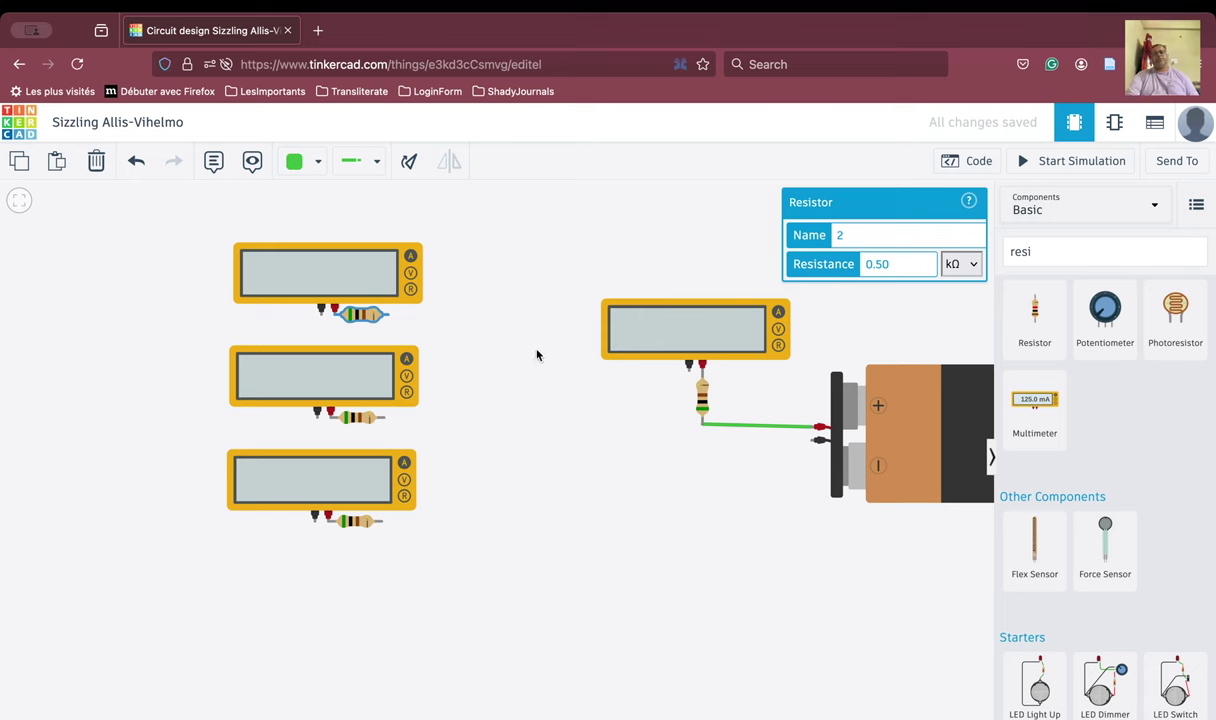
pyautogui.doubleClick(909, 266)
pyautogui.write('1')
pyautogui.click(535, 488)
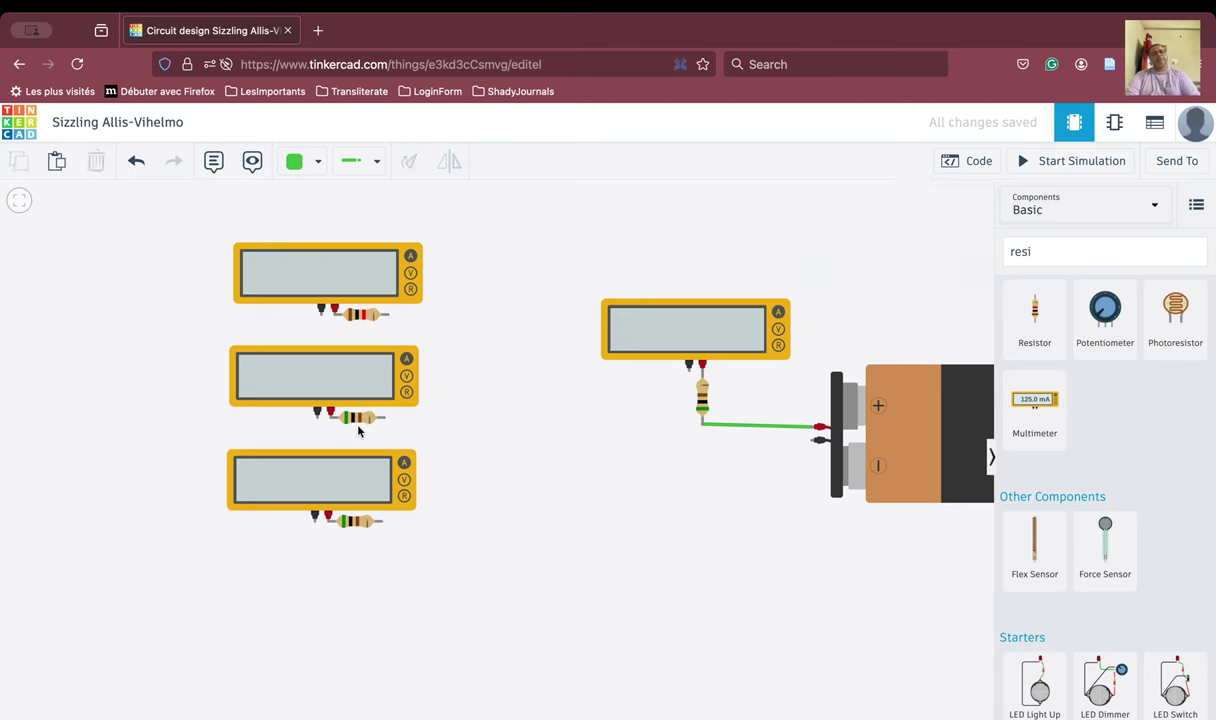
pyautogui.click(358, 418)
pyautogui.doubleClick(882, 262)
pyautogui.click(845, 290)
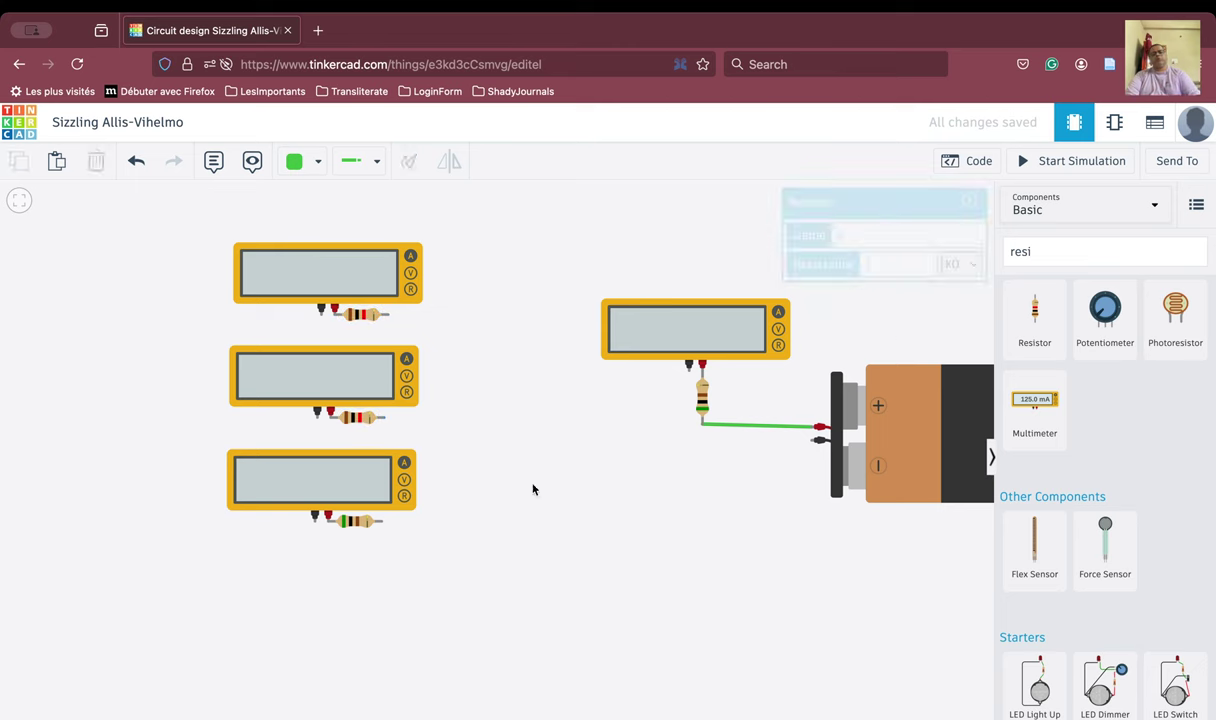
# Step: Set the bottom branch resistor to 1 kΩ
pyautogui.click(350, 525)
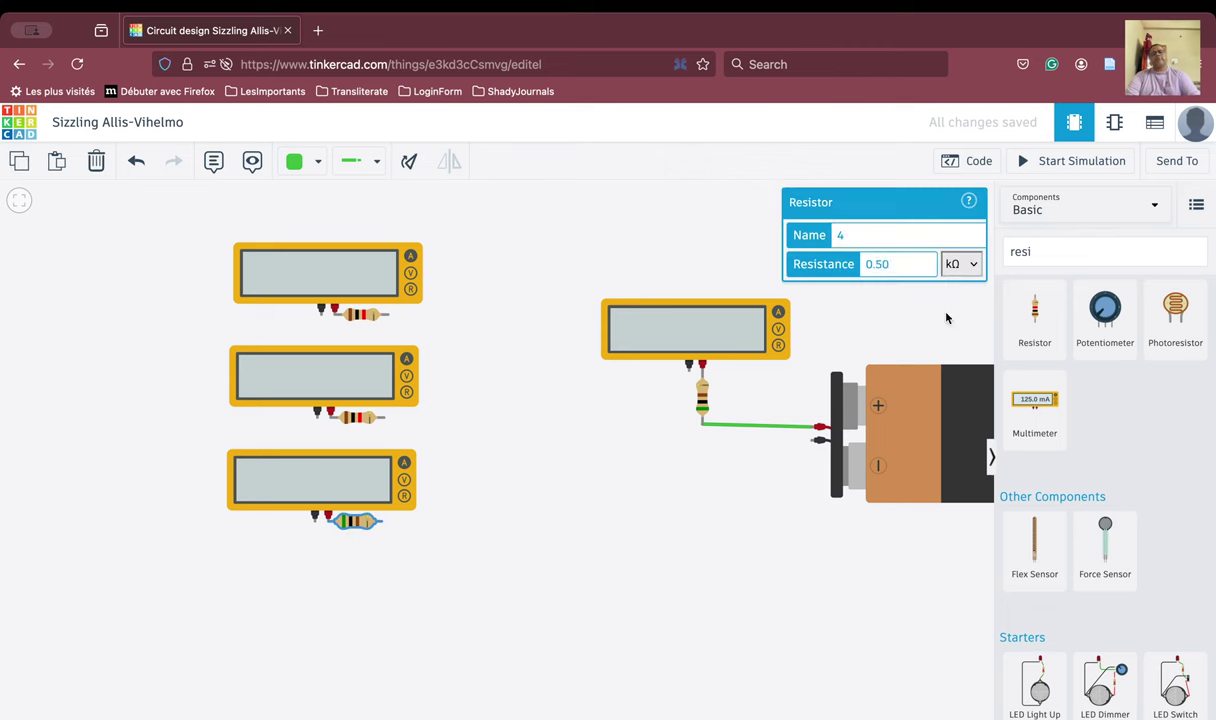
pyautogui.doubleClick(890, 262)
pyautogui.write('1')
pyautogui.click(873, 330)
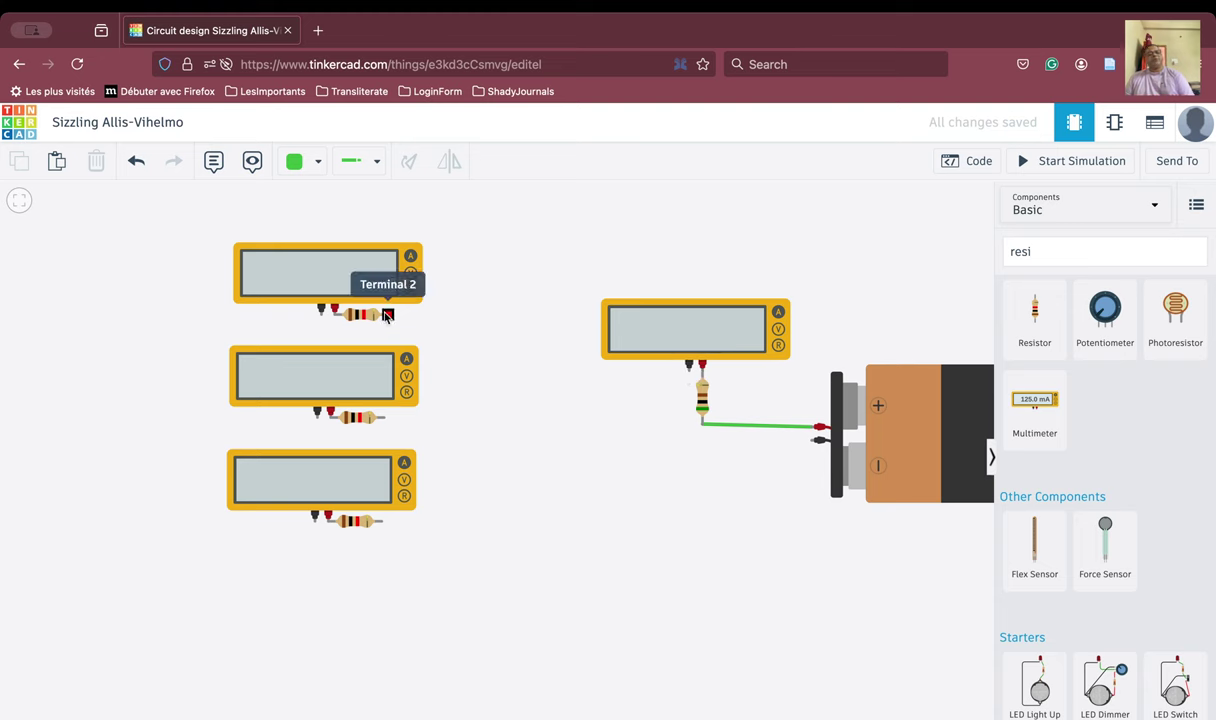
# Step: Wire the main multimeter's negative terminal to the top resistor's free end and adjust the bend
pyautogui.click(688, 371)
pyautogui.click(688, 392)
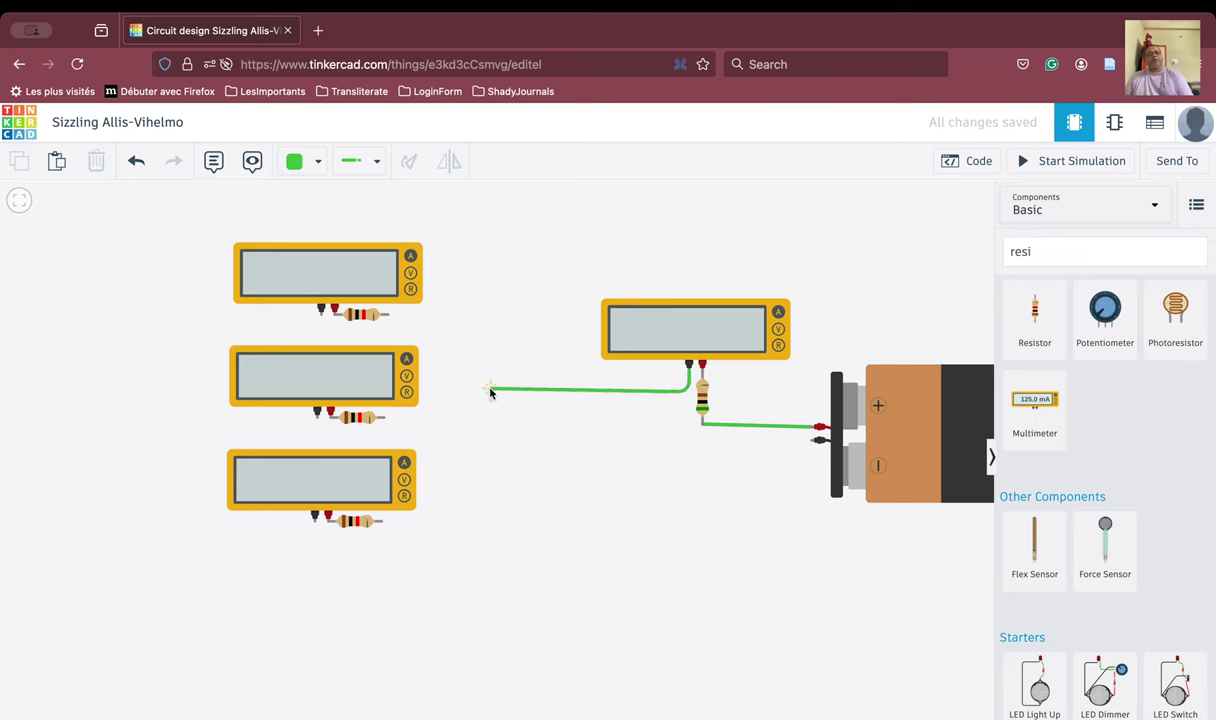
pyautogui.click(491, 391)
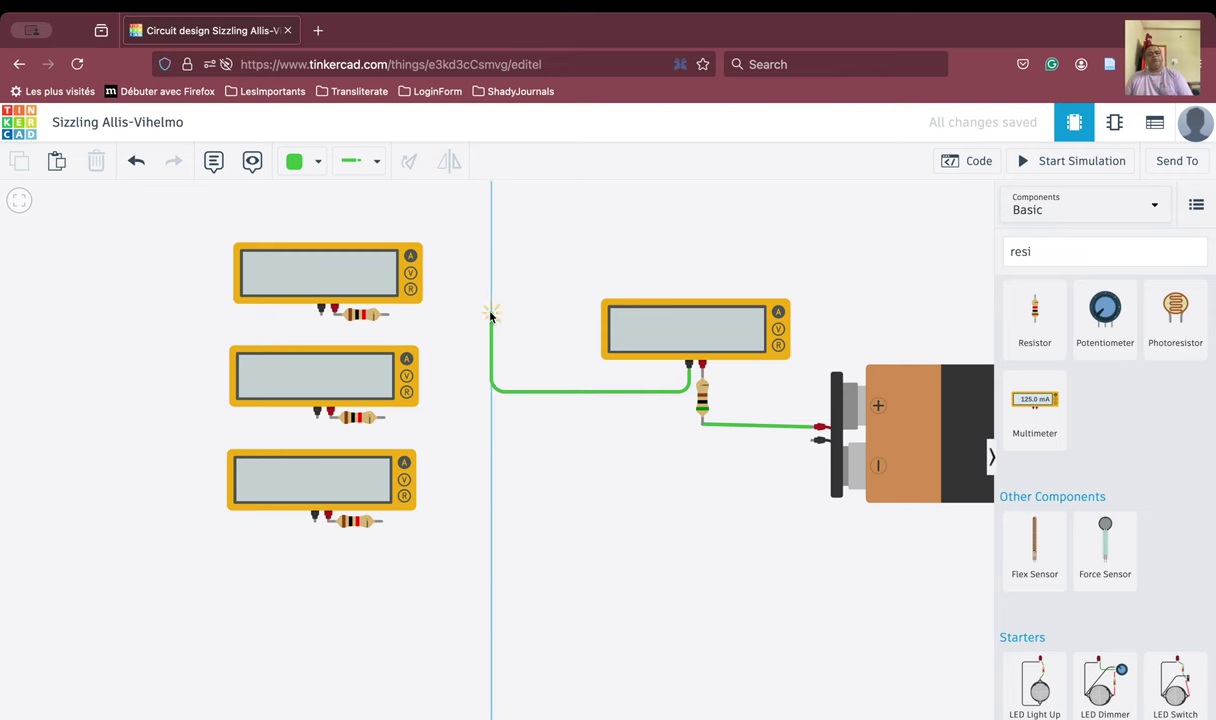
pyautogui.click(491, 314)
pyautogui.click(390, 314)
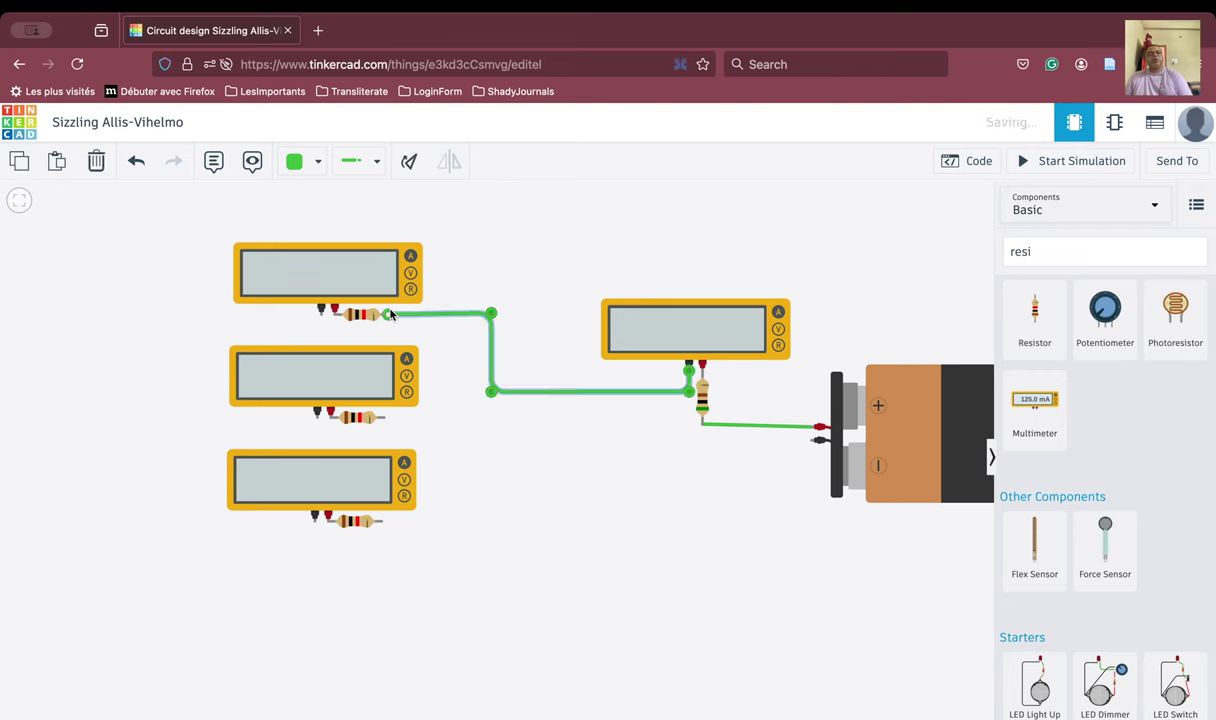
pyautogui.click(491, 318)
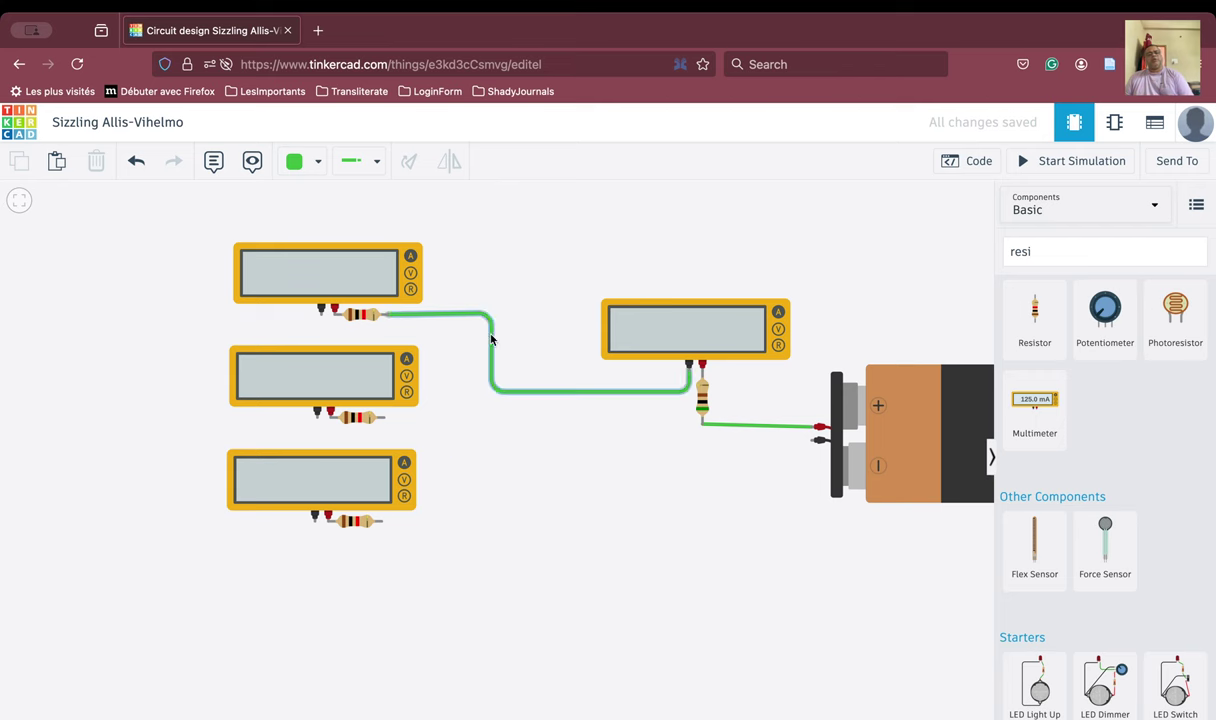
pyautogui.moveTo(490, 316); pyautogui.dragTo(490, 318)
pyautogui.click(461, 372)
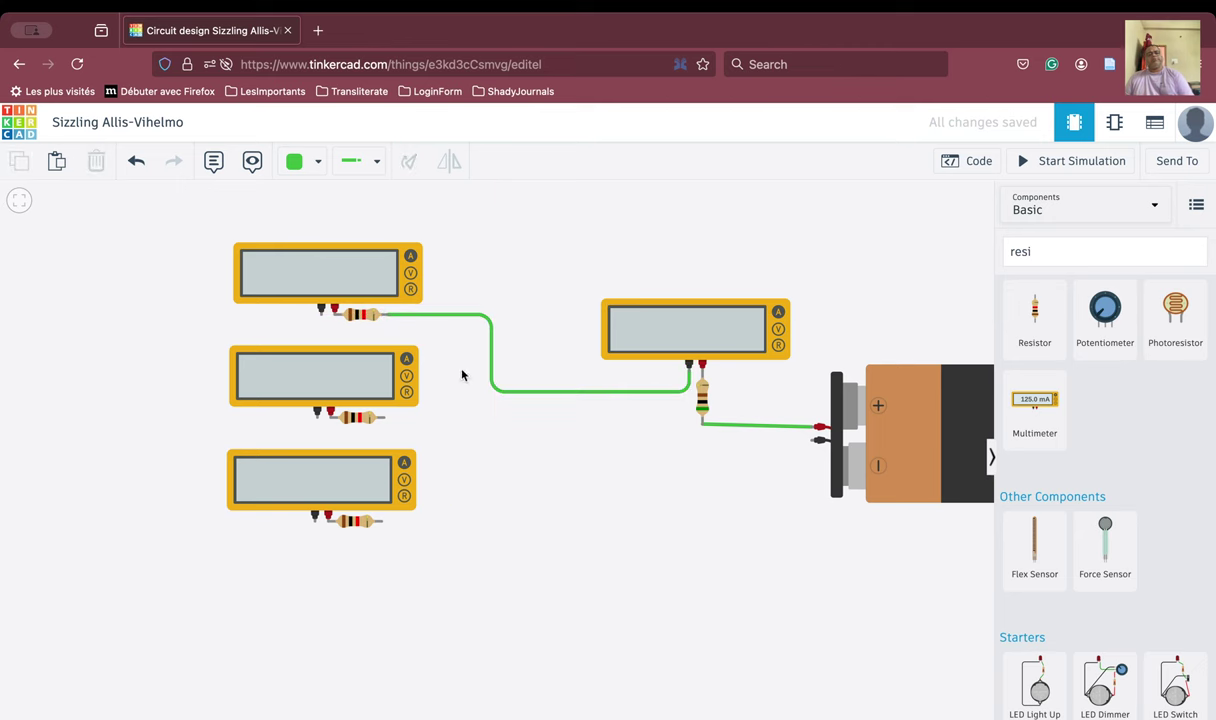
# Step: Wire the middle and bottom resistors' free ends to the main multimeter's negative terminal
pyautogui.click(380, 417)
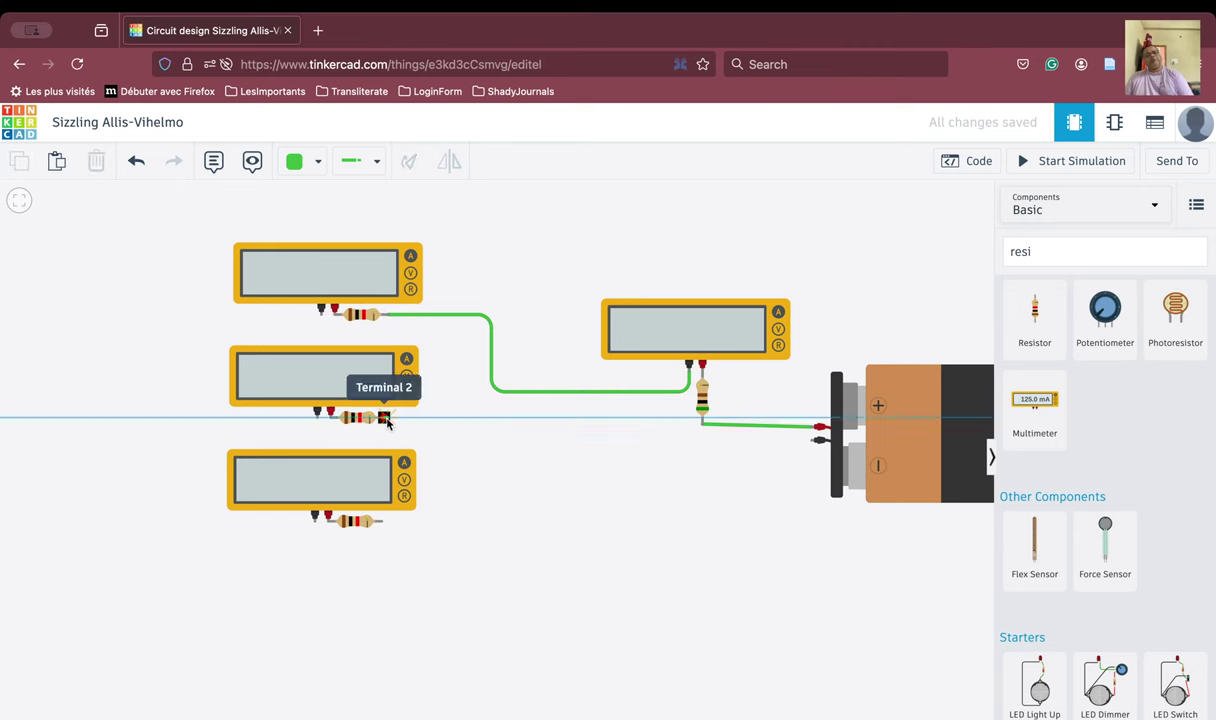
pyautogui.click(687, 420)
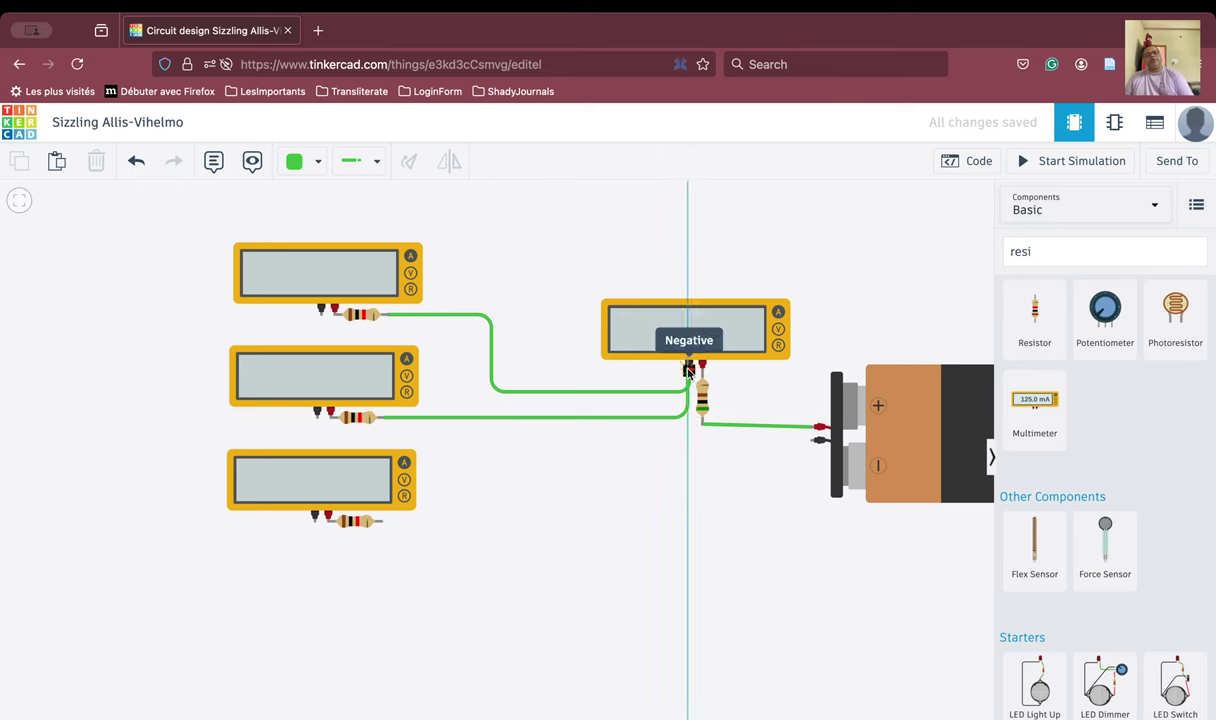
pyautogui.click(688, 369)
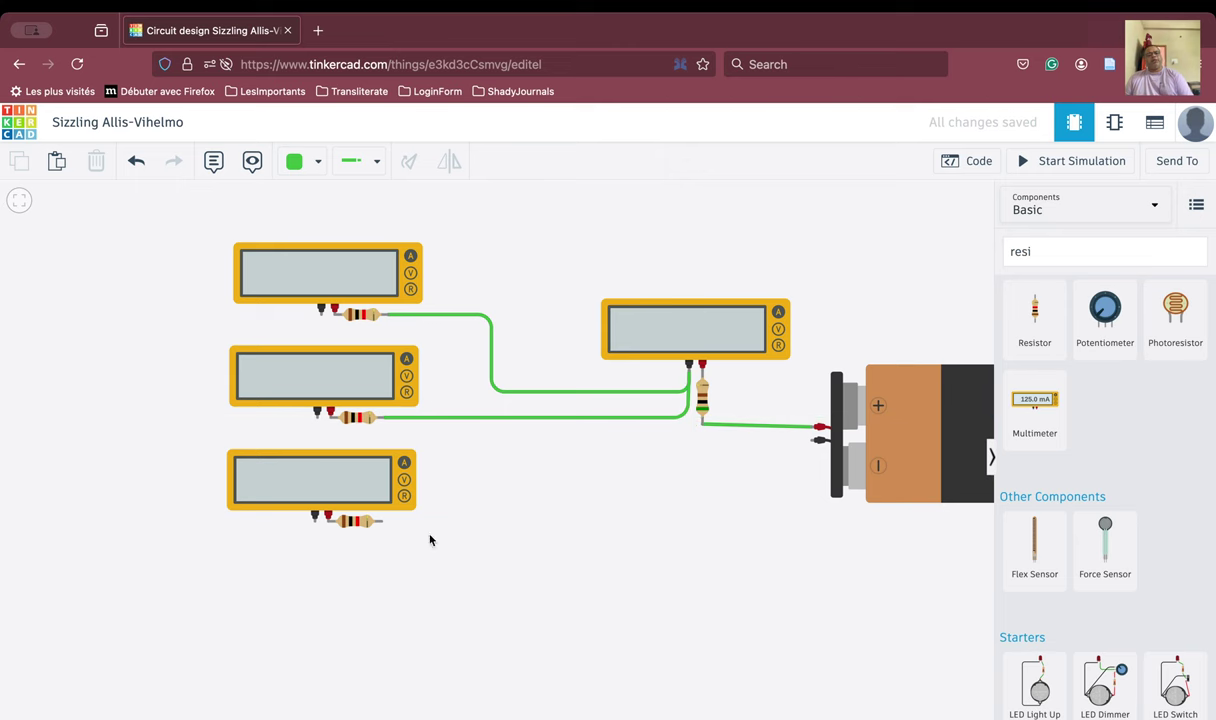
pyautogui.click(384, 521)
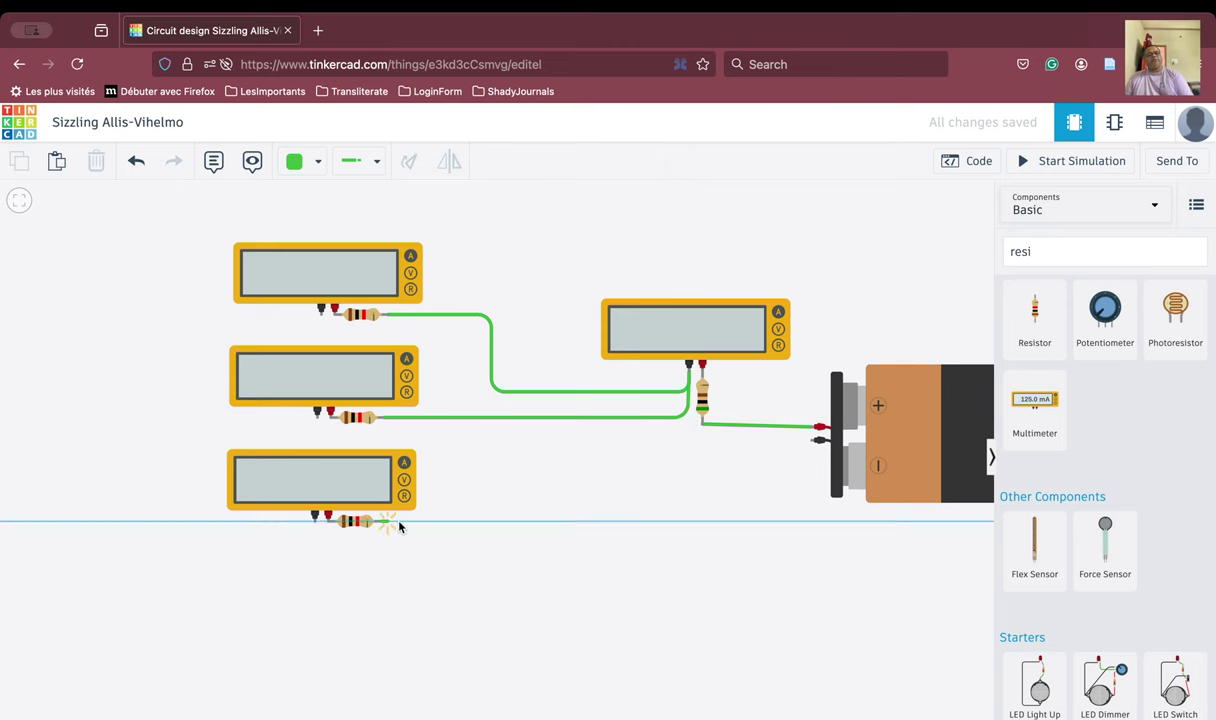
pyautogui.click(670, 522)
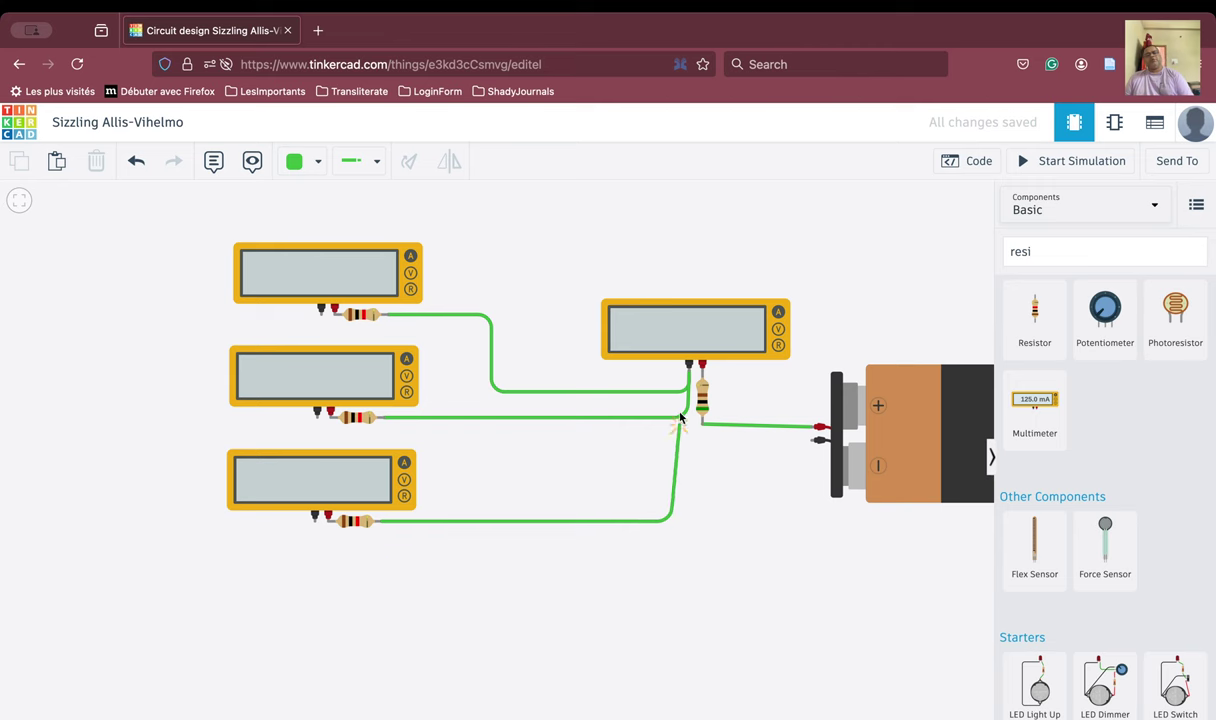
pyautogui.click(688, 369)
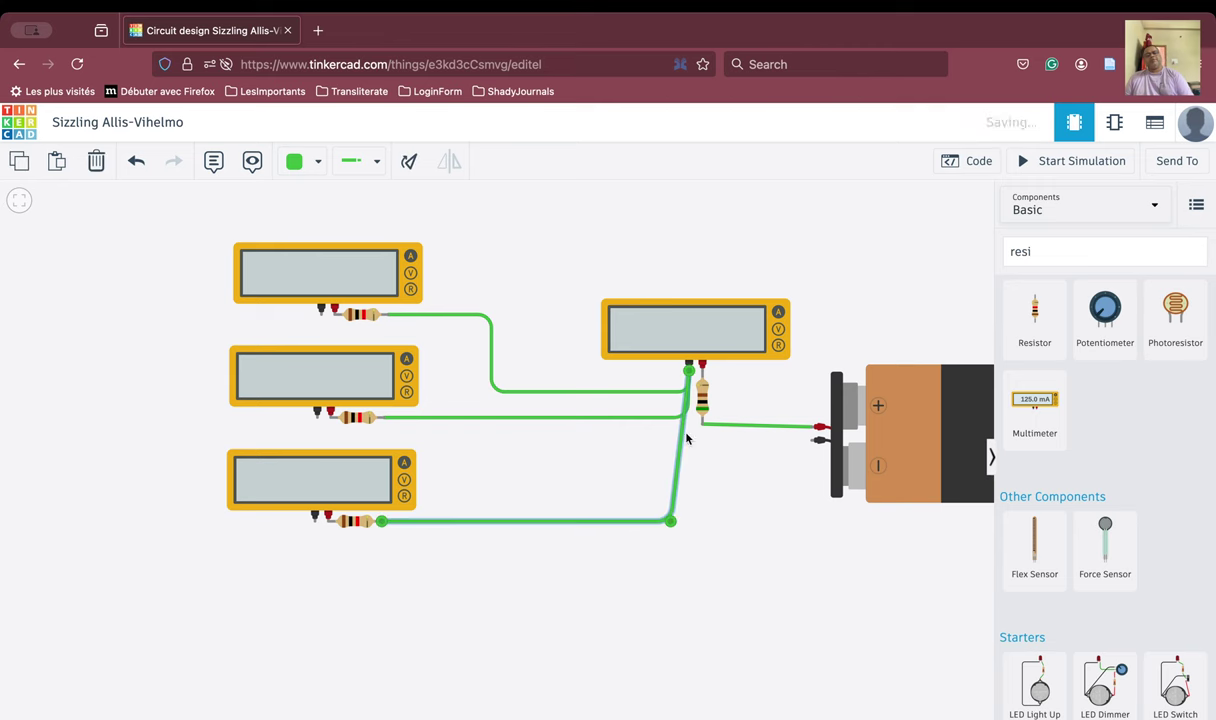
pyautogui.moveTo(672, 527); pyautogui.dragTo(688, 530)
pyautogui.click(711, 551)
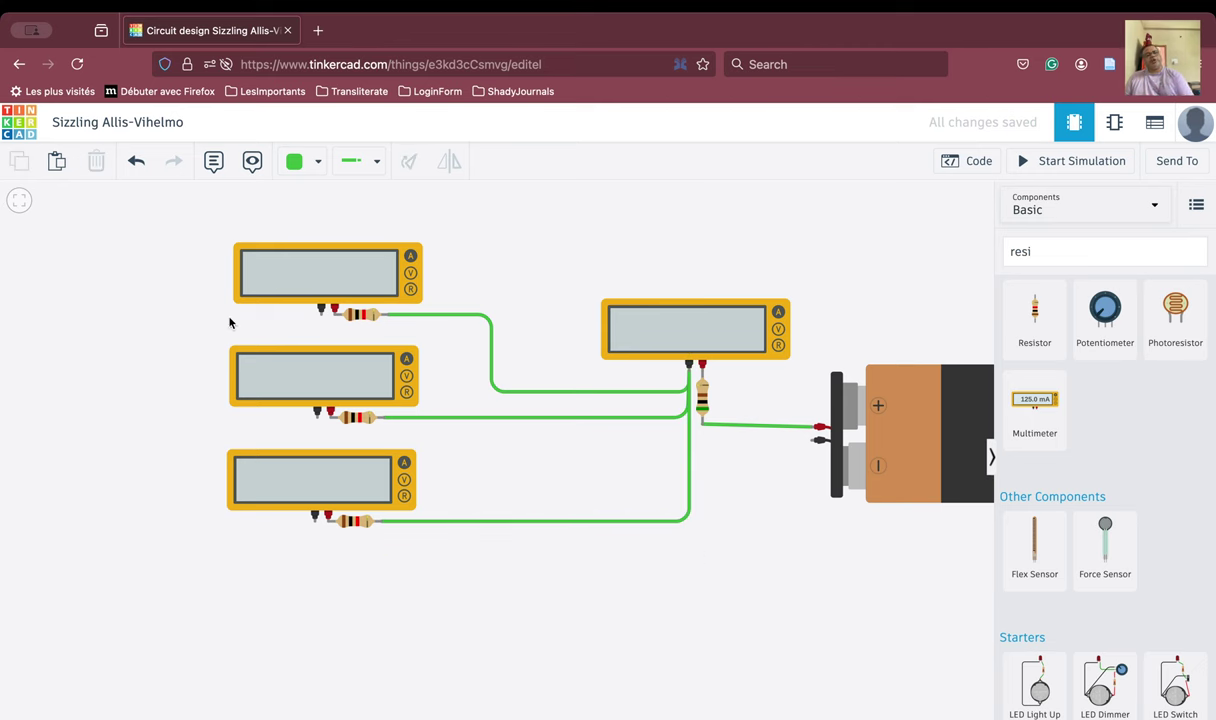
# Step: Route a wire from the top multimeter's negative terminal around the bottom to the battery's negative terminal
pyautogui.click(320, 315)
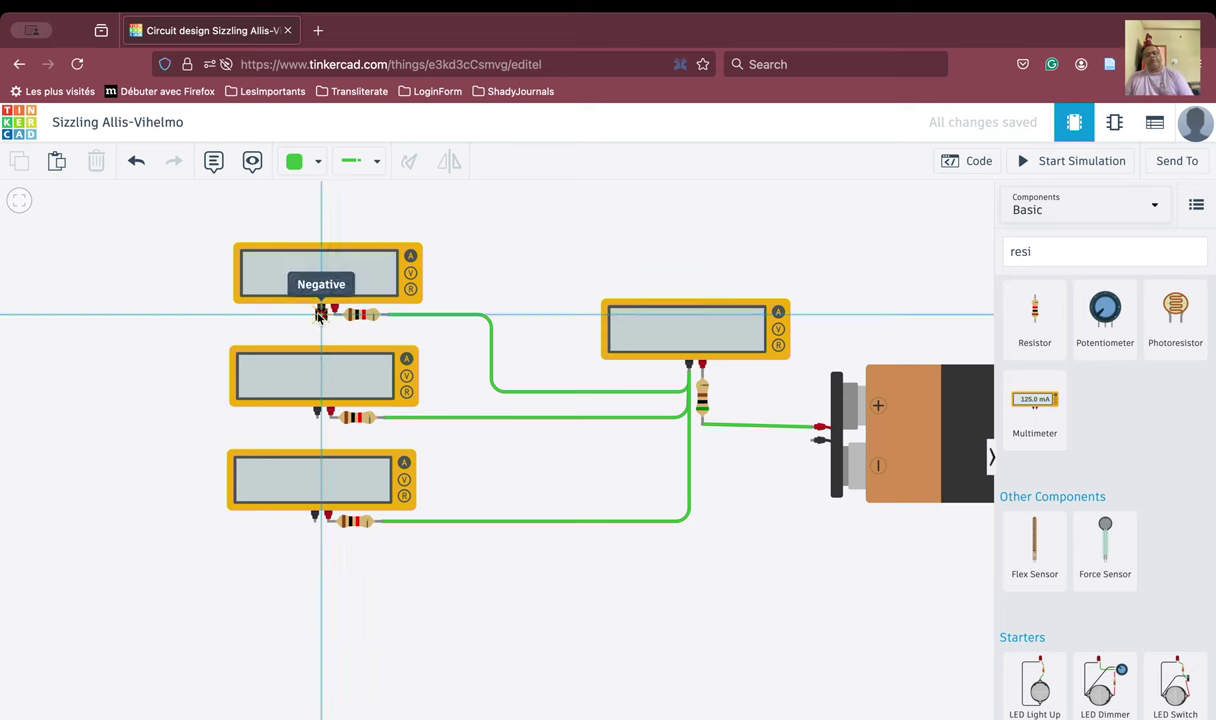
pyautogui.click(109, 318)
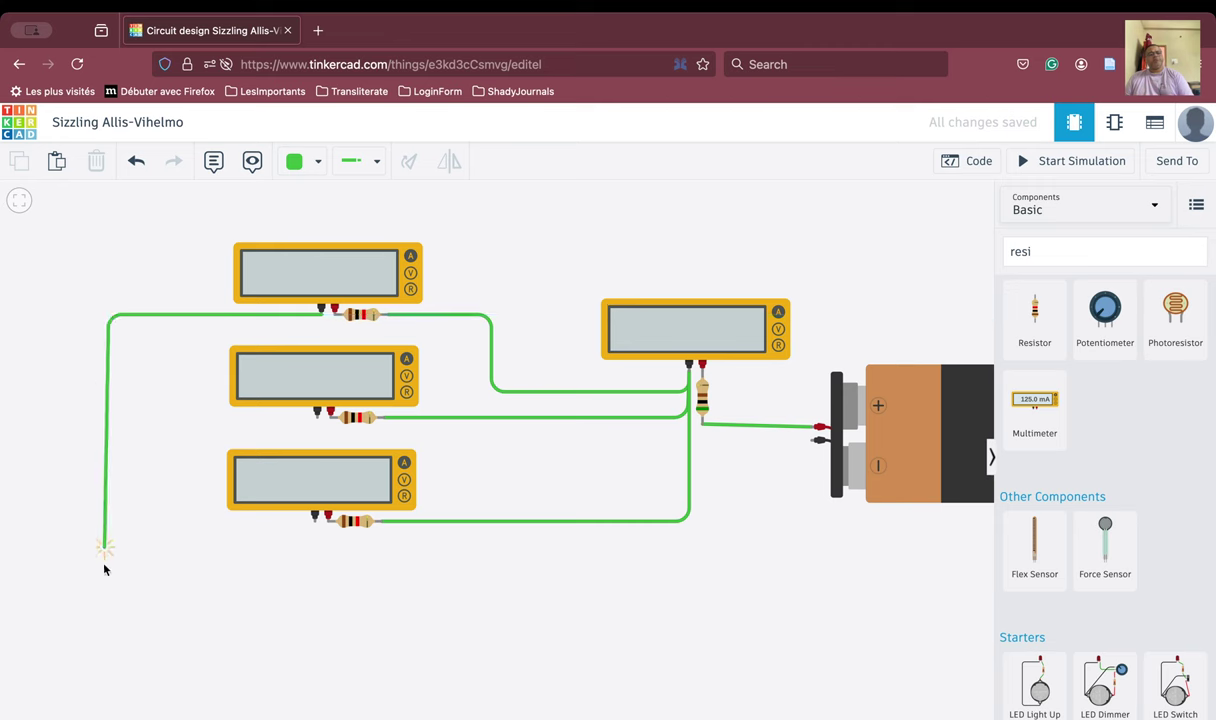
pyautogui.click(109, 648)
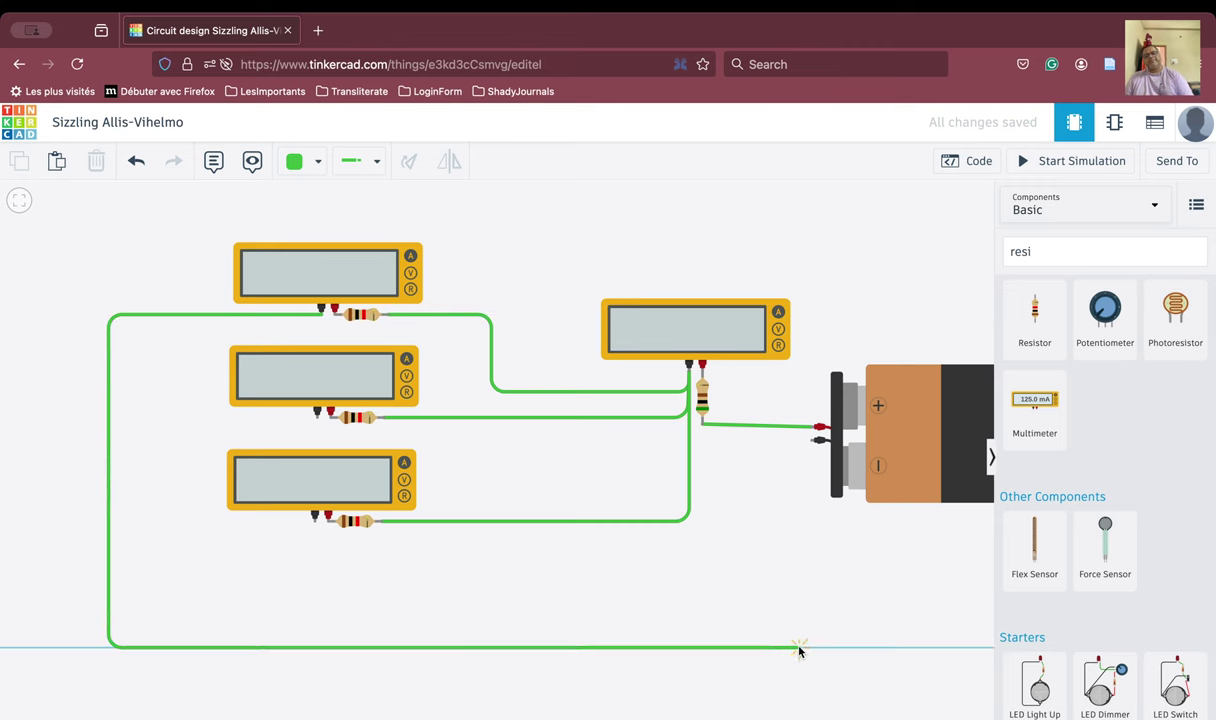
pyautogui.click(812, 648)
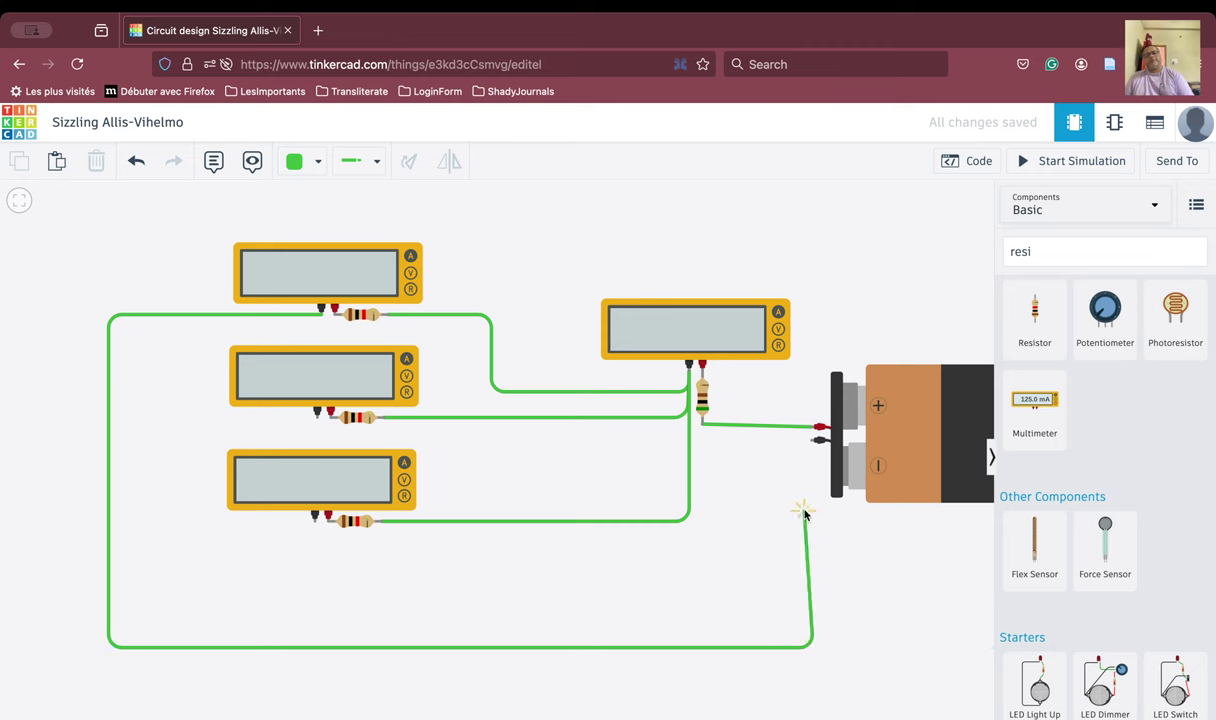
pyautogui.click(812, 441)
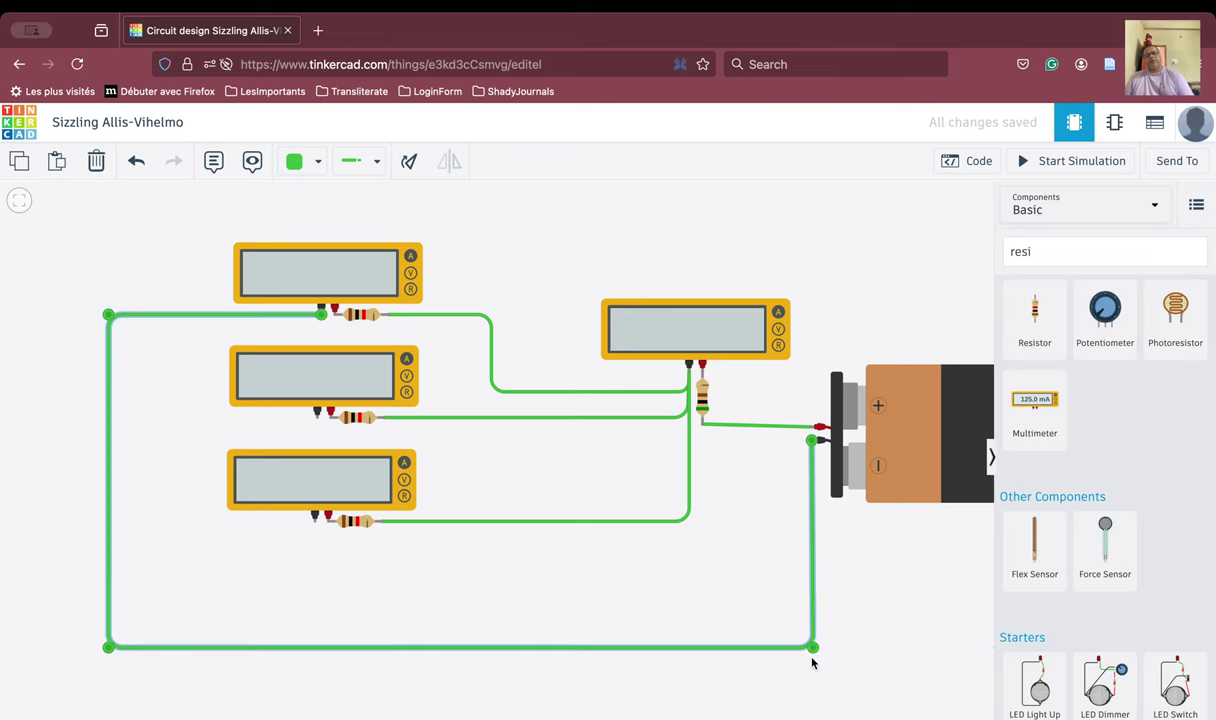
pyautogui.moveTo(812, 648); pyautogui.dragTo(810, 648)
pyautogui.click(858, 635)
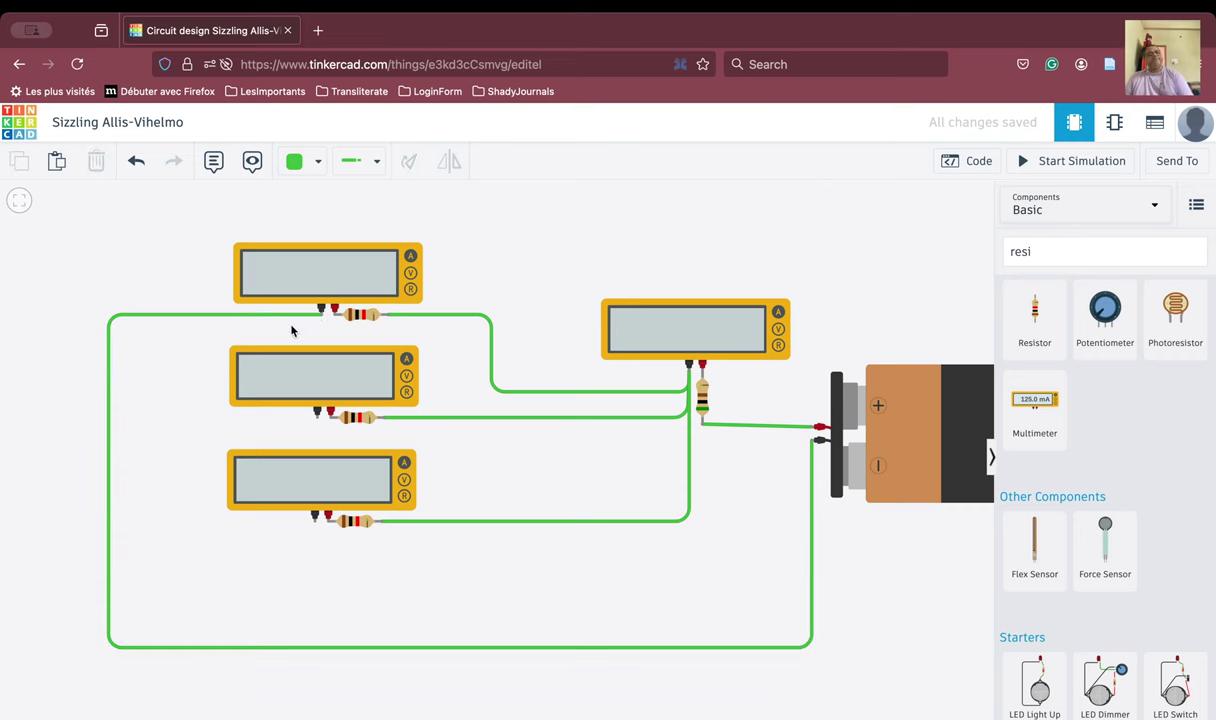
# Step: Wire the middle multimeter's negative lead around the bottom to the battery's negative terminal
pyautogui.click(317, 411)
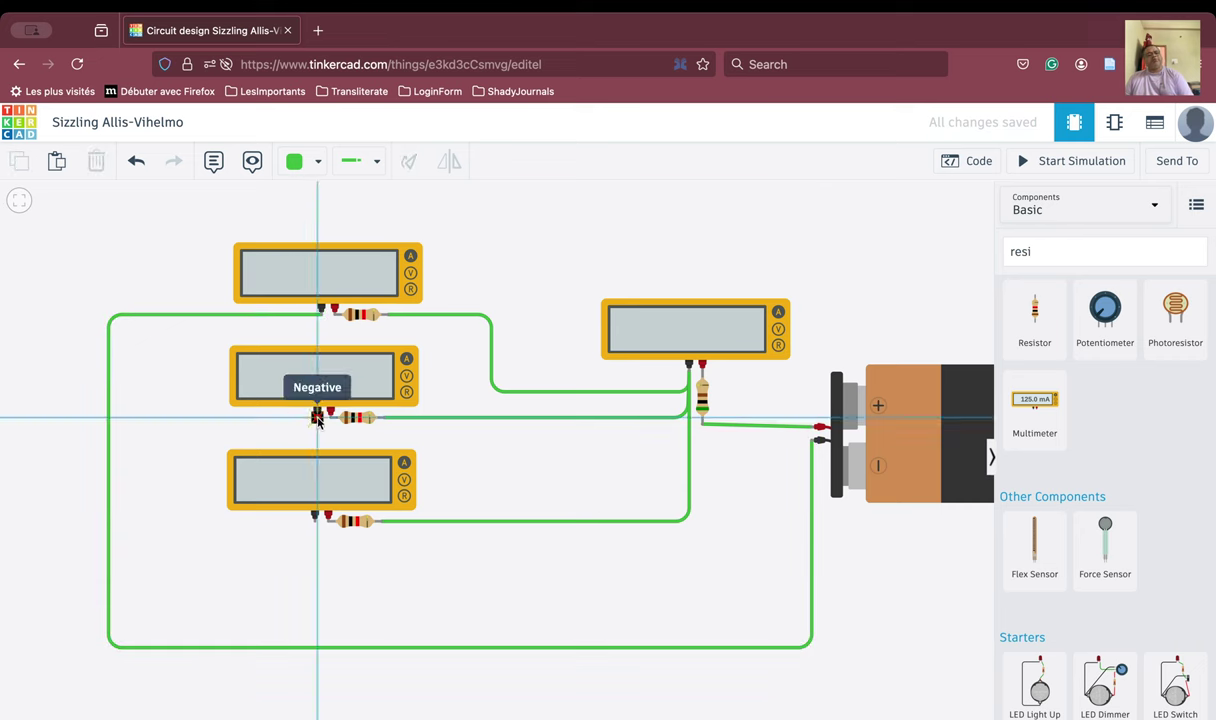
pyautogui.click(125, 420)
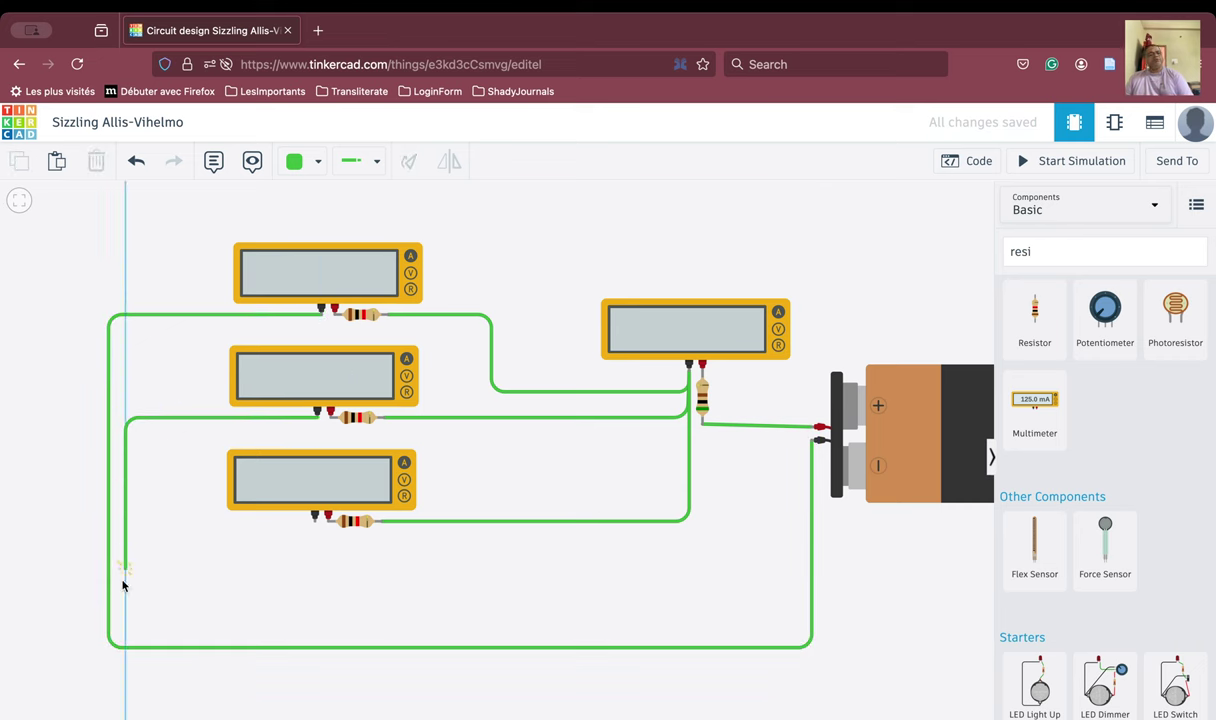
pyautogui.click(125, 634)
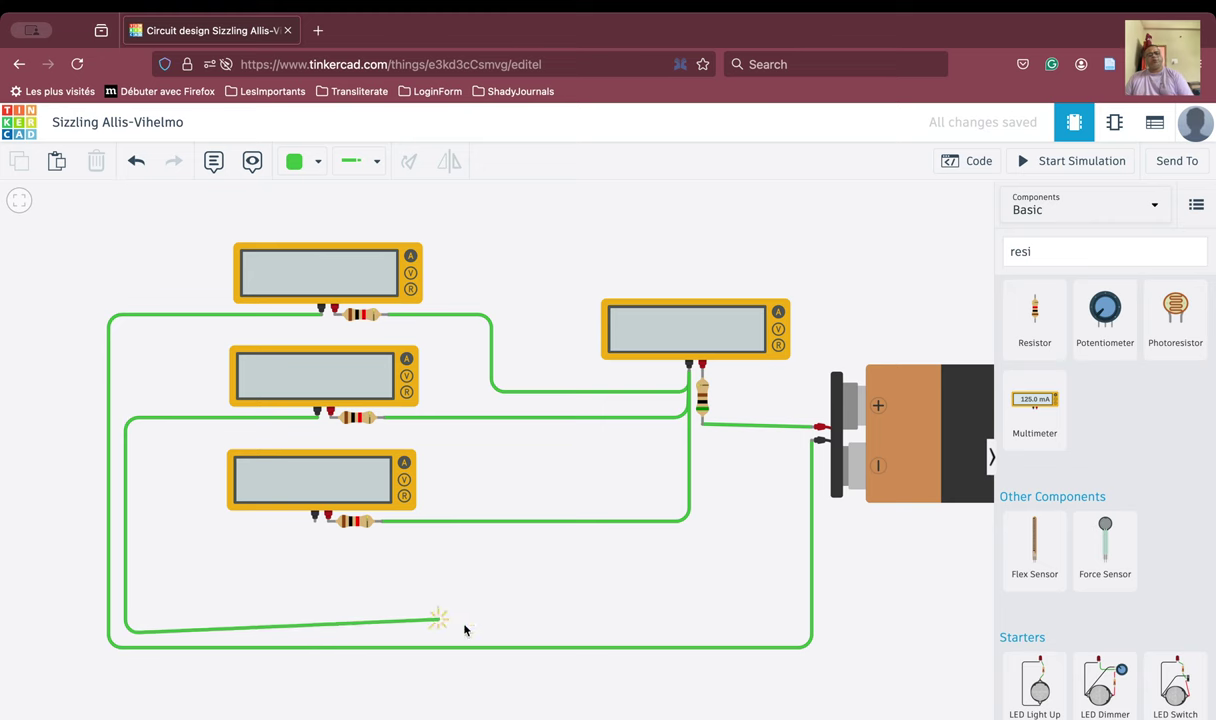
pyautogui.click(793, 634)
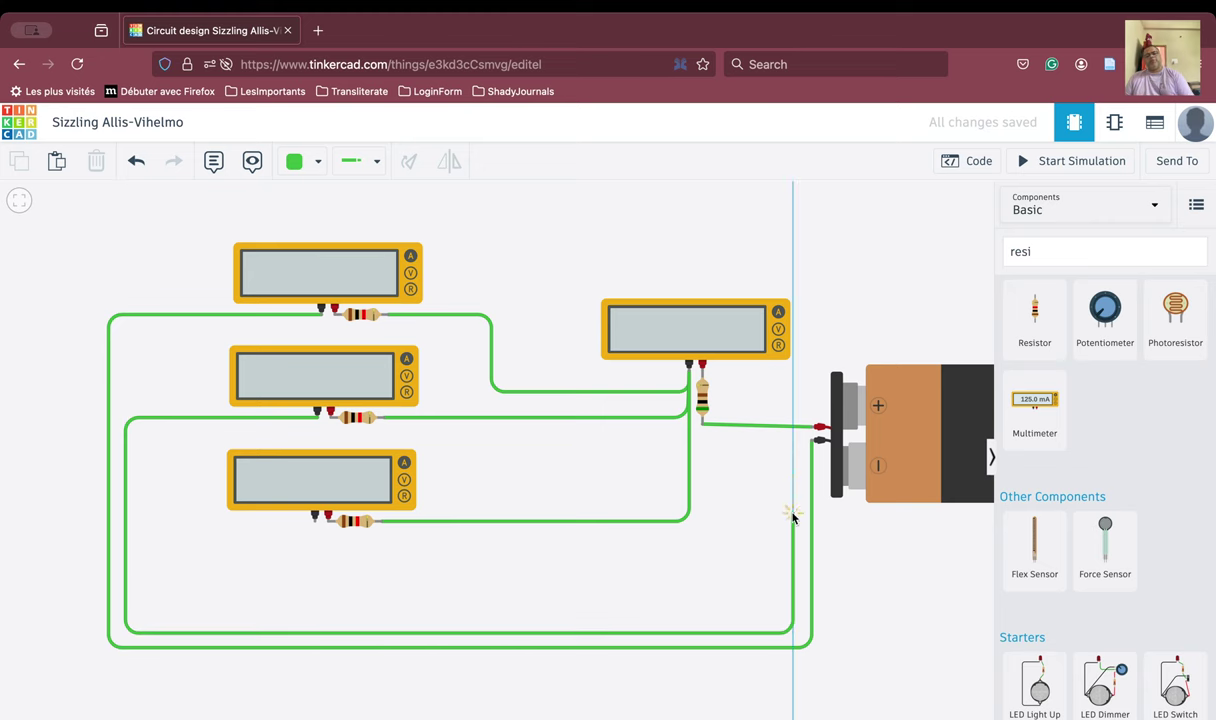
pyautogui.click(793, 440)
pyautogui.click(811, 441)
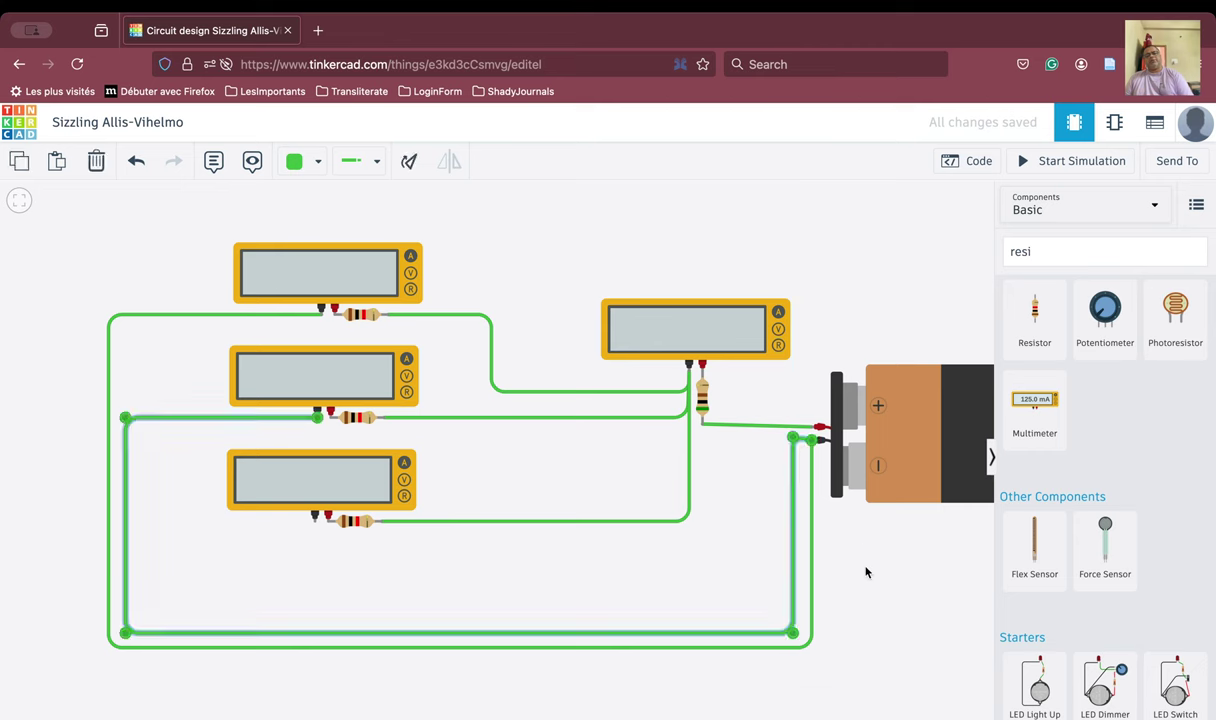
# Step: Wire the bottom multimeter's negative lead to the battery's negative terminal and start the simulation
pyautogui.click(313, 517)
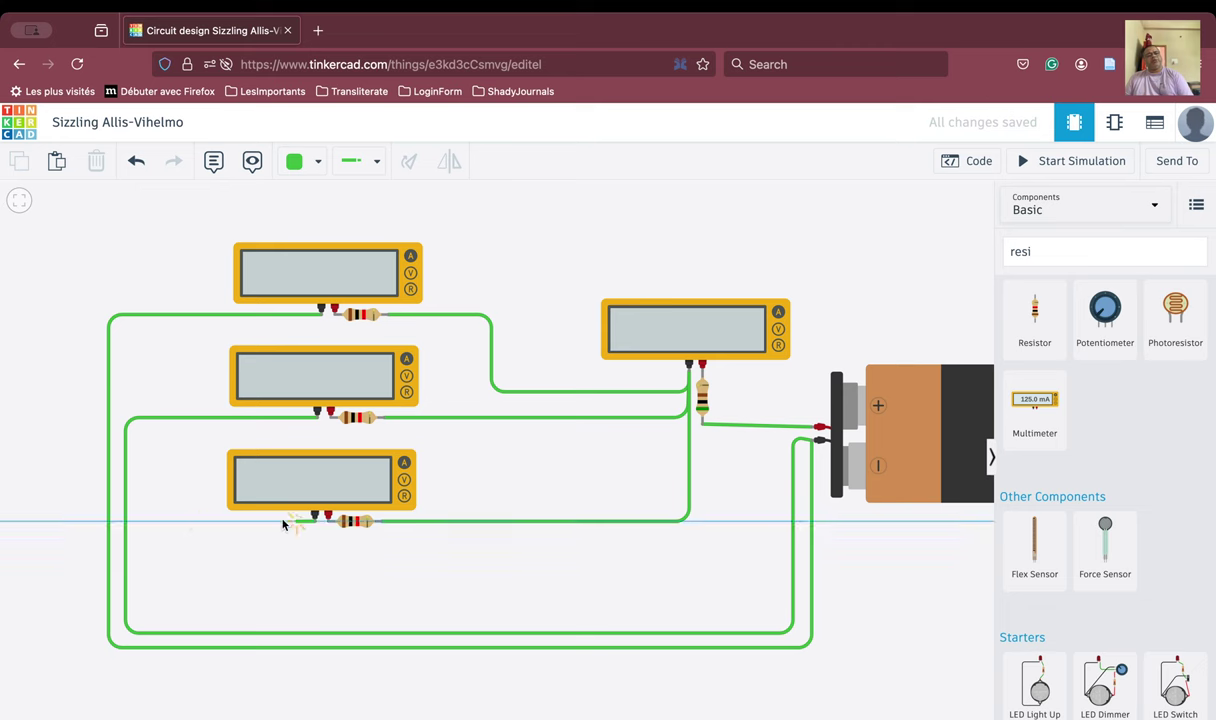
pyautogui.click(142, 522)
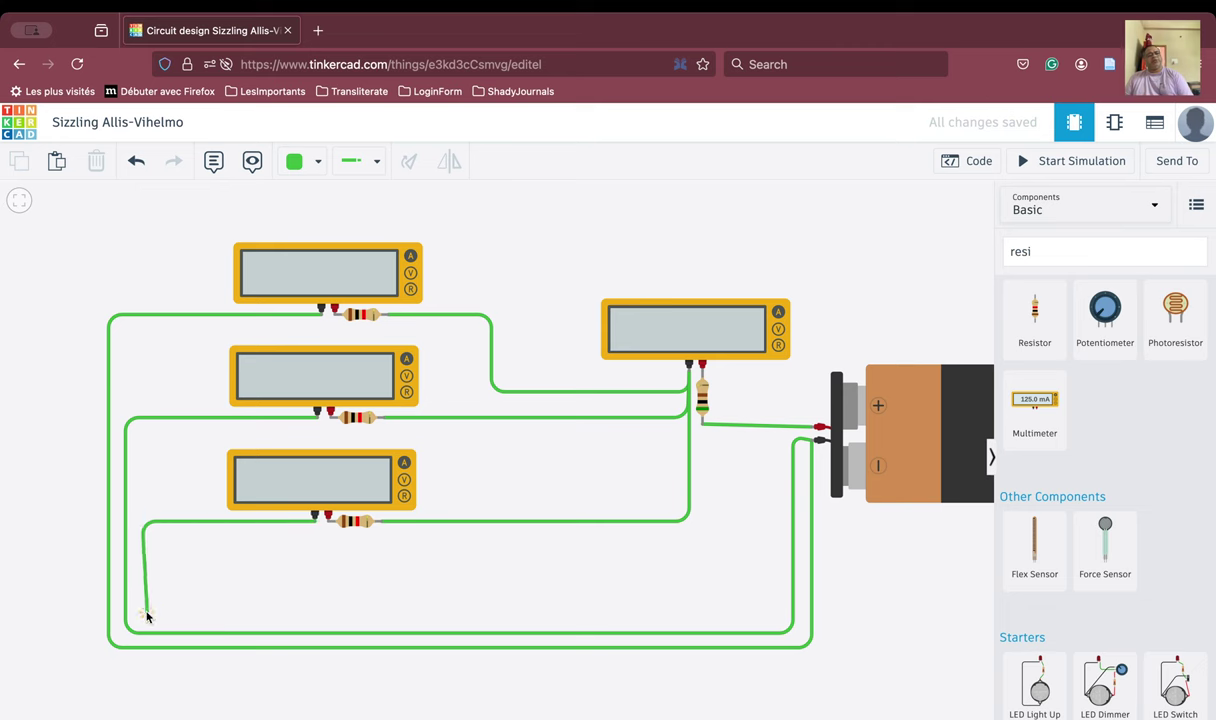
pyautogui.click(143, 613)
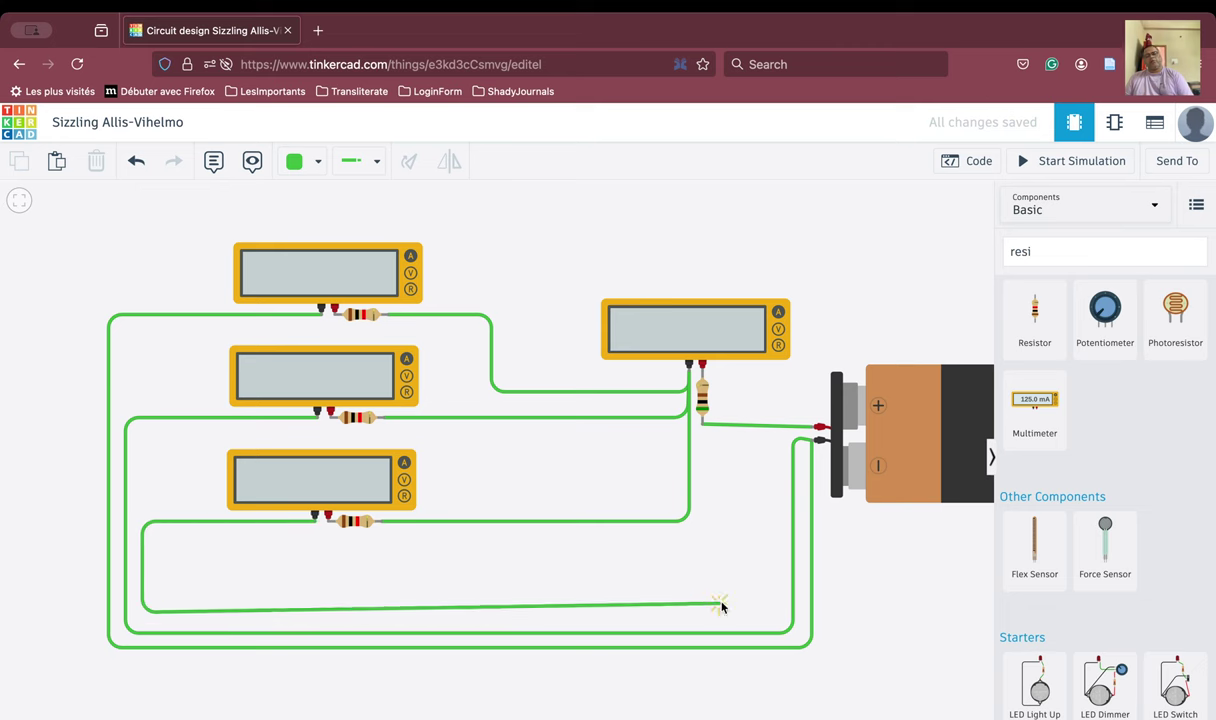
pyautogui.click(779, 612)
pyautogui.click(778, 440)
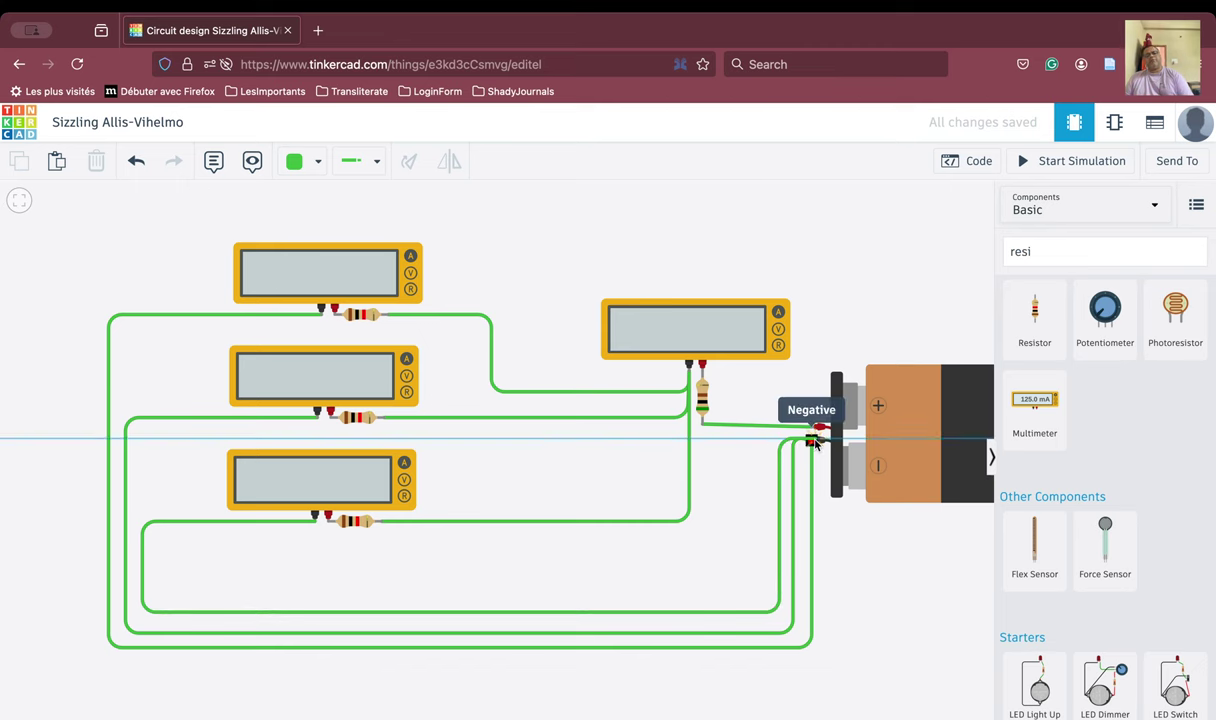
pyautogui.click(814, 441)
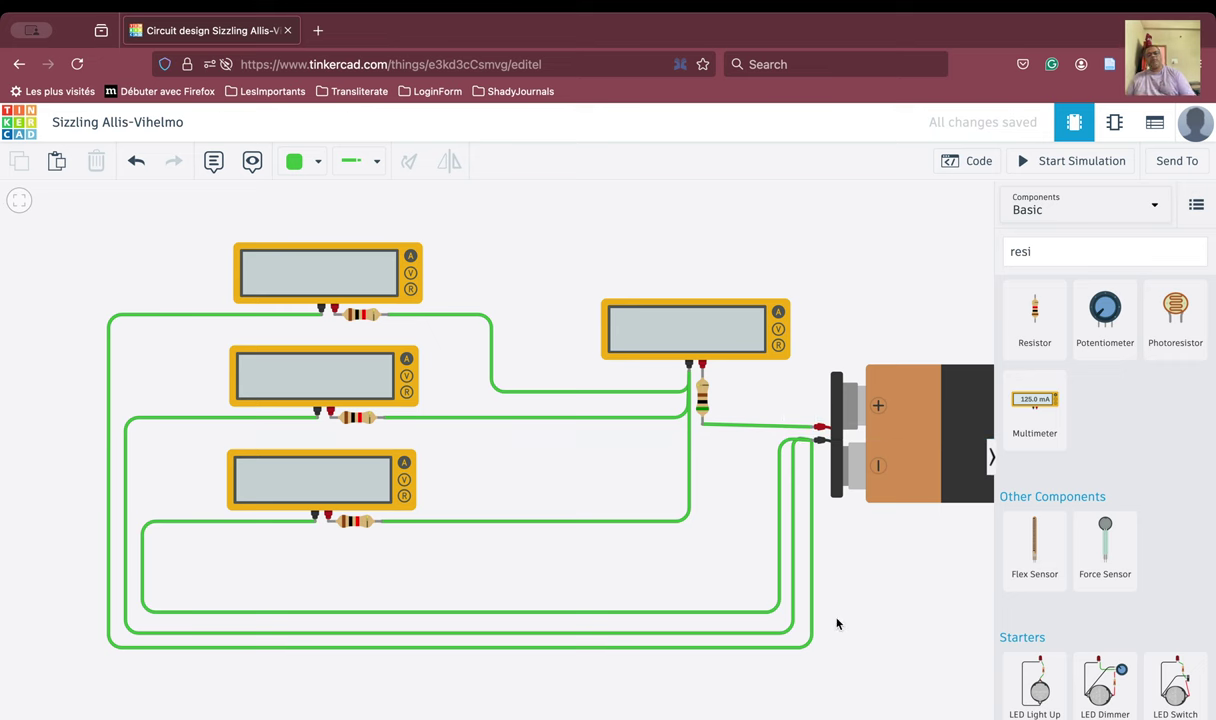
pyautogui.click(1099, 162)
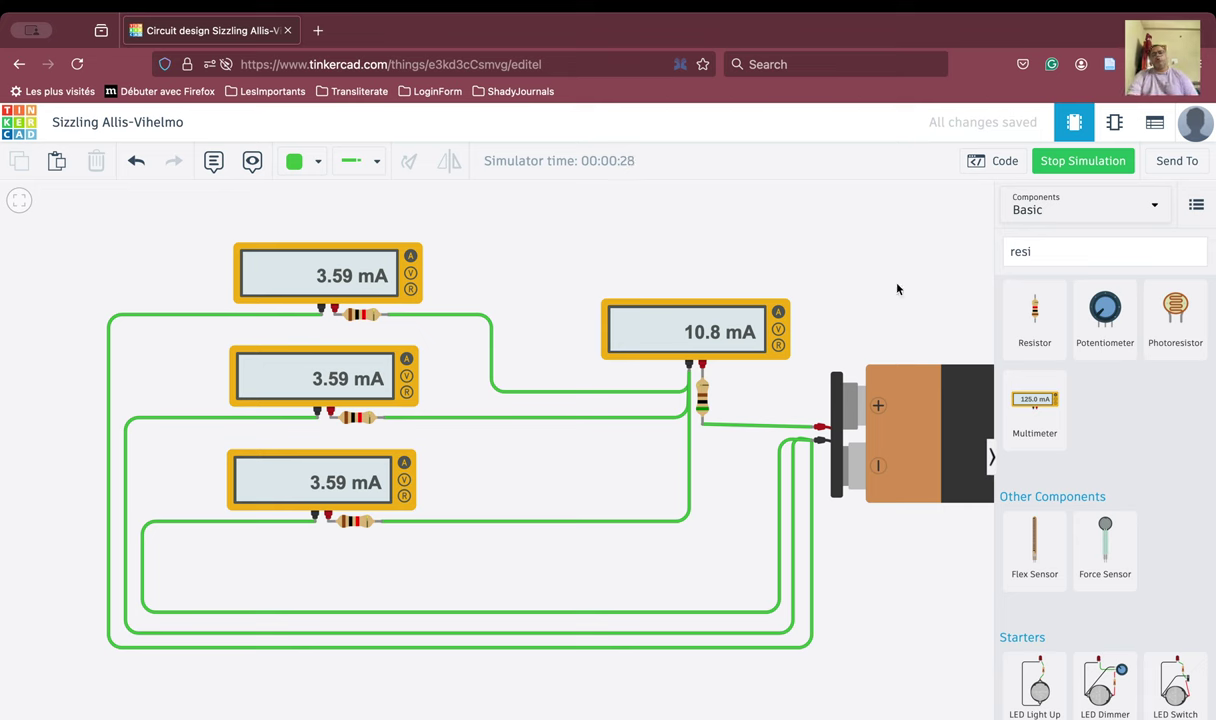
# Step: Stop the simulation and set the top resistor to 0.2 kΩ and the middle to 0.6 kΩ
pyautogui.click(1094, 162)
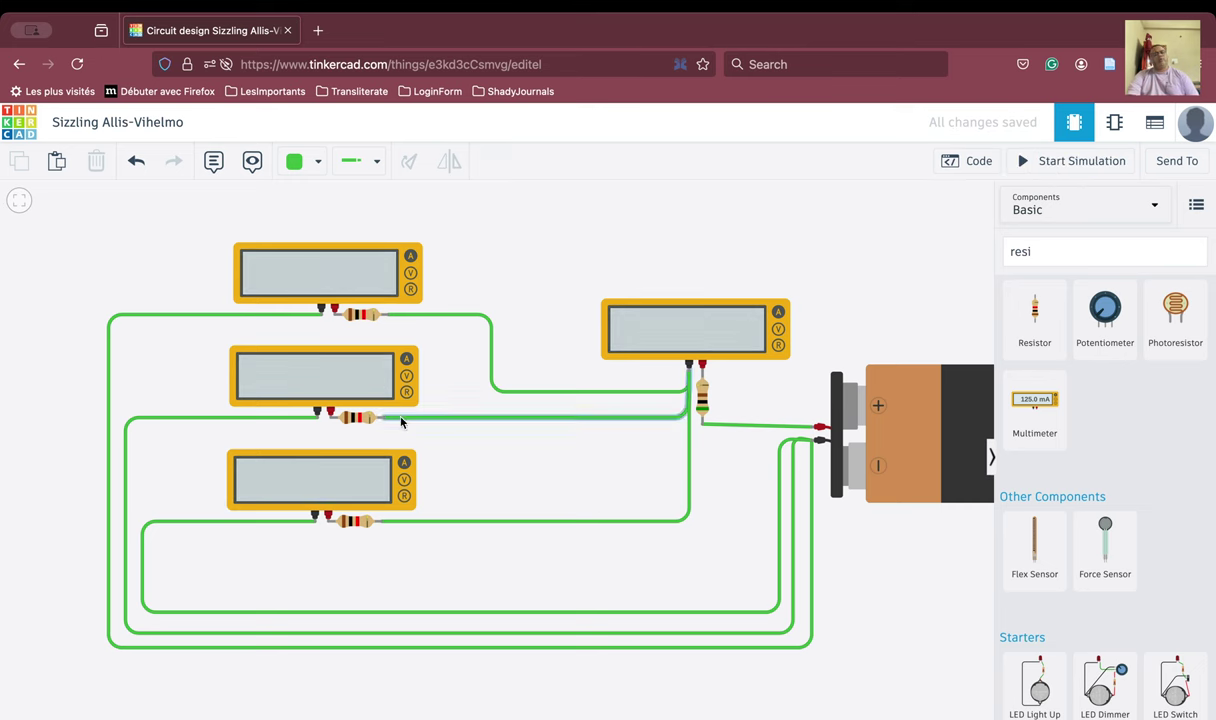
pyautogui.click(363, 316)
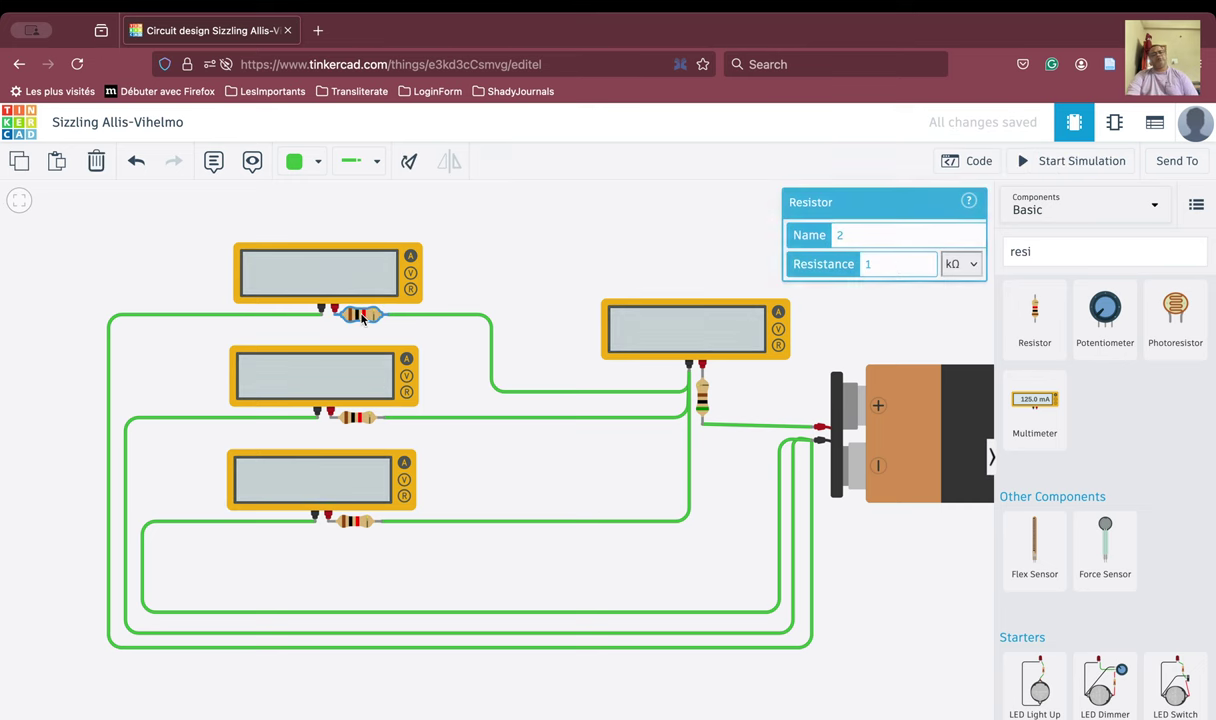
pyautogui.doubleClick(895, 267)
pyautogui.write('0.2')
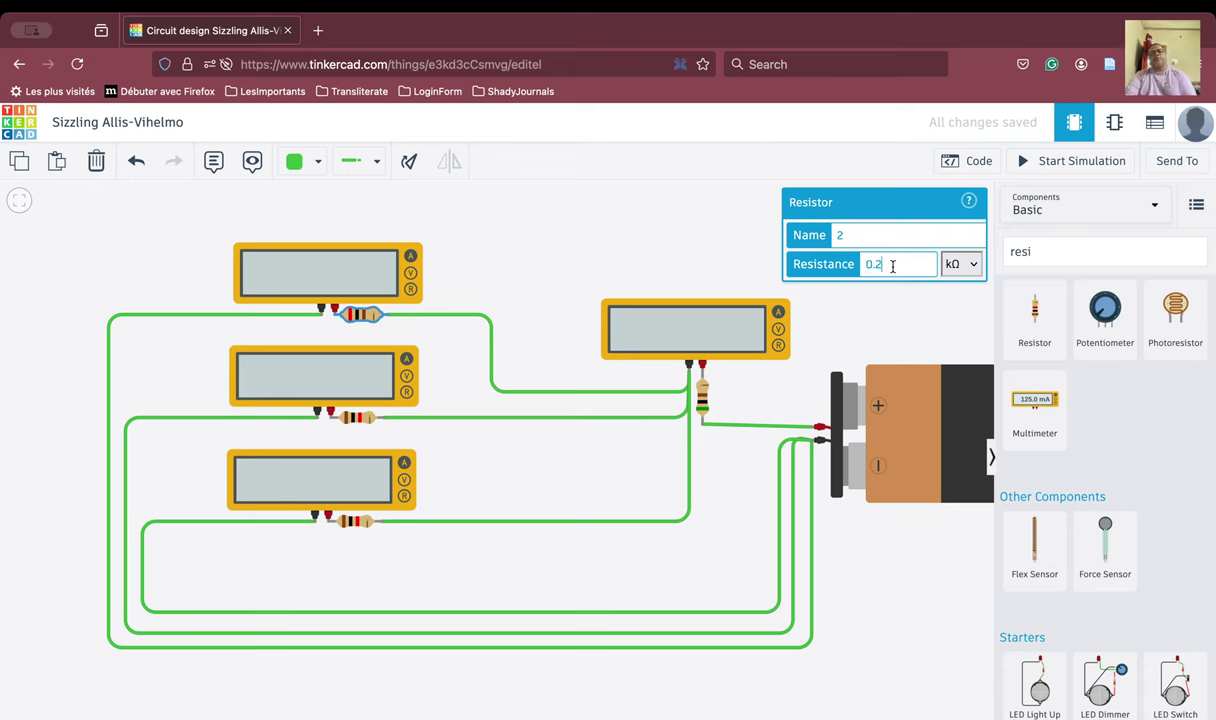
pyautogui.click(607, 197)
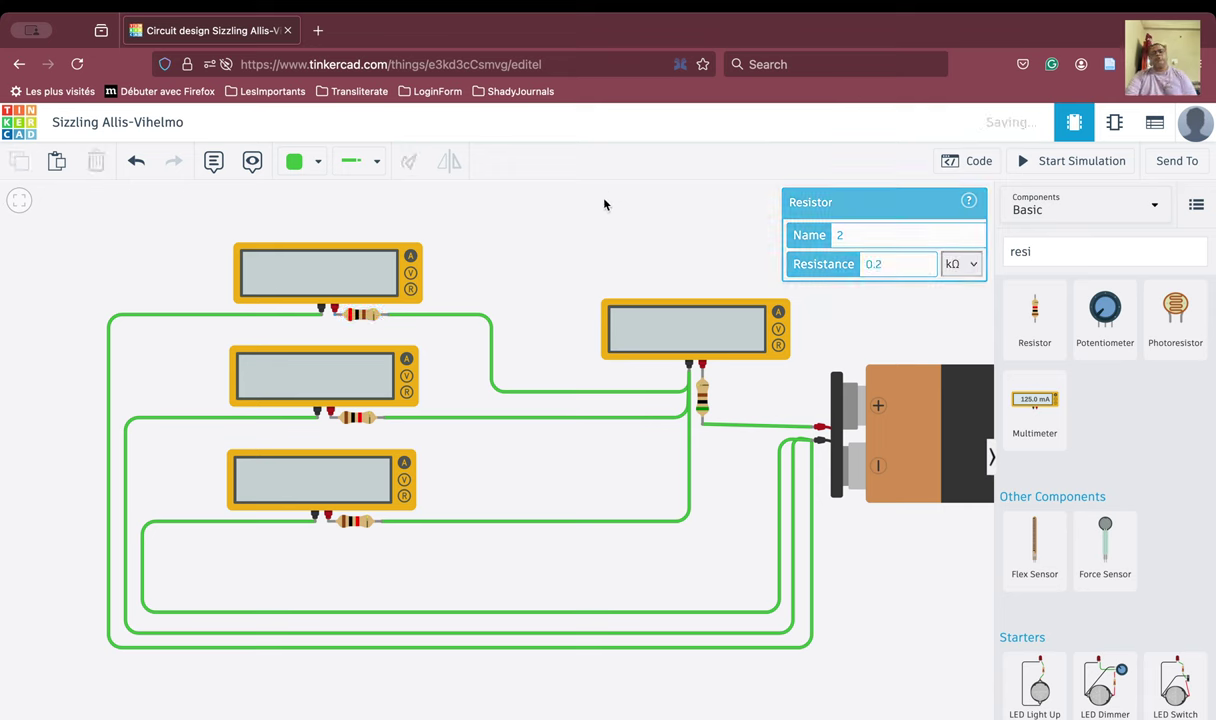
pyautogui.click(345, 414)
pyautogui.click(896, 264)
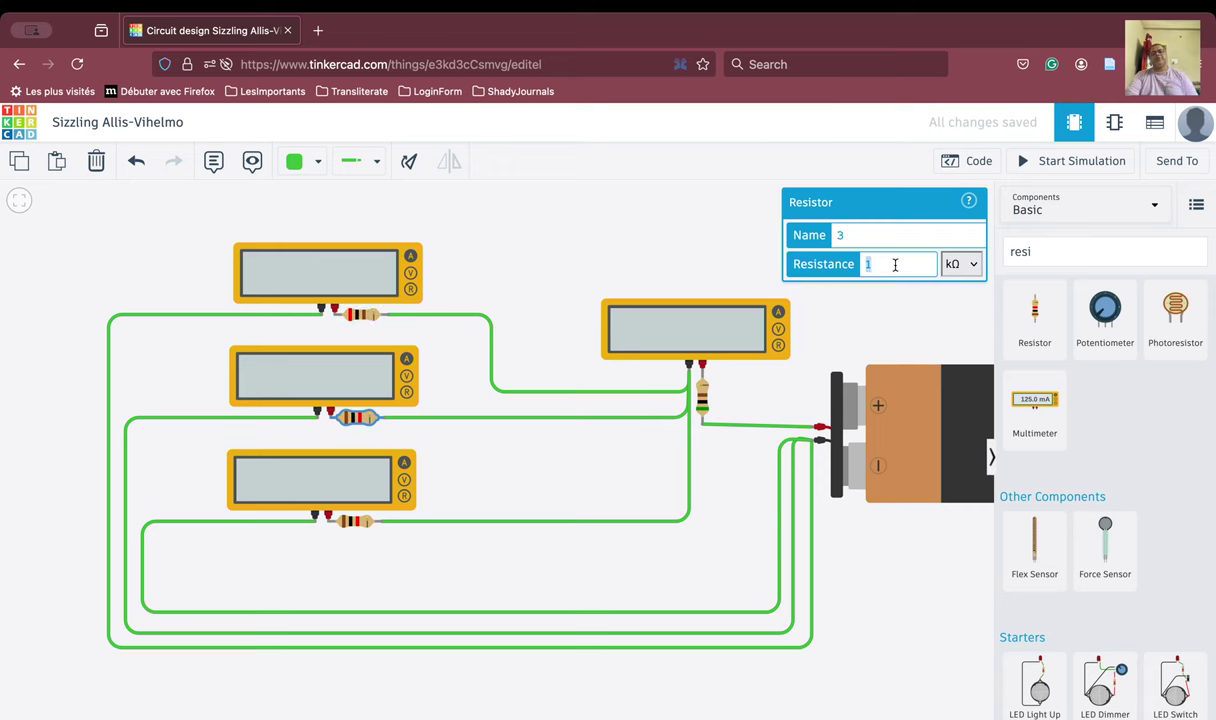
pyautogui.write('0.6')
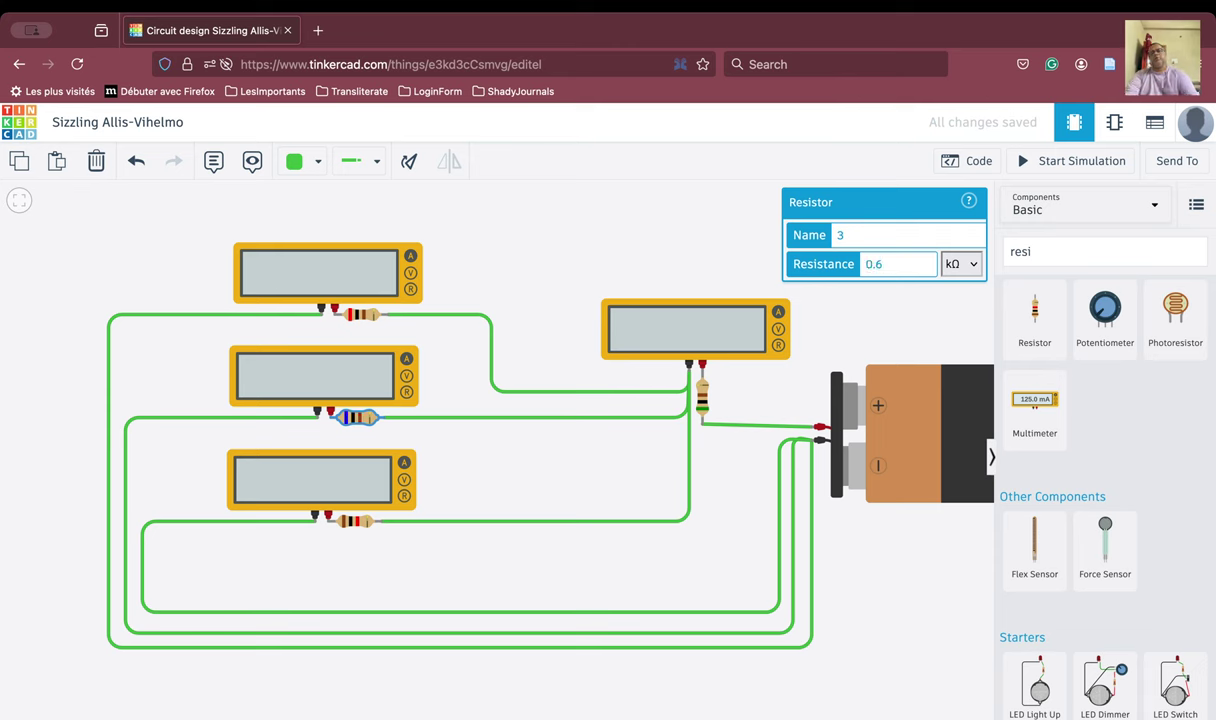
pyautogui.click(583, 248)
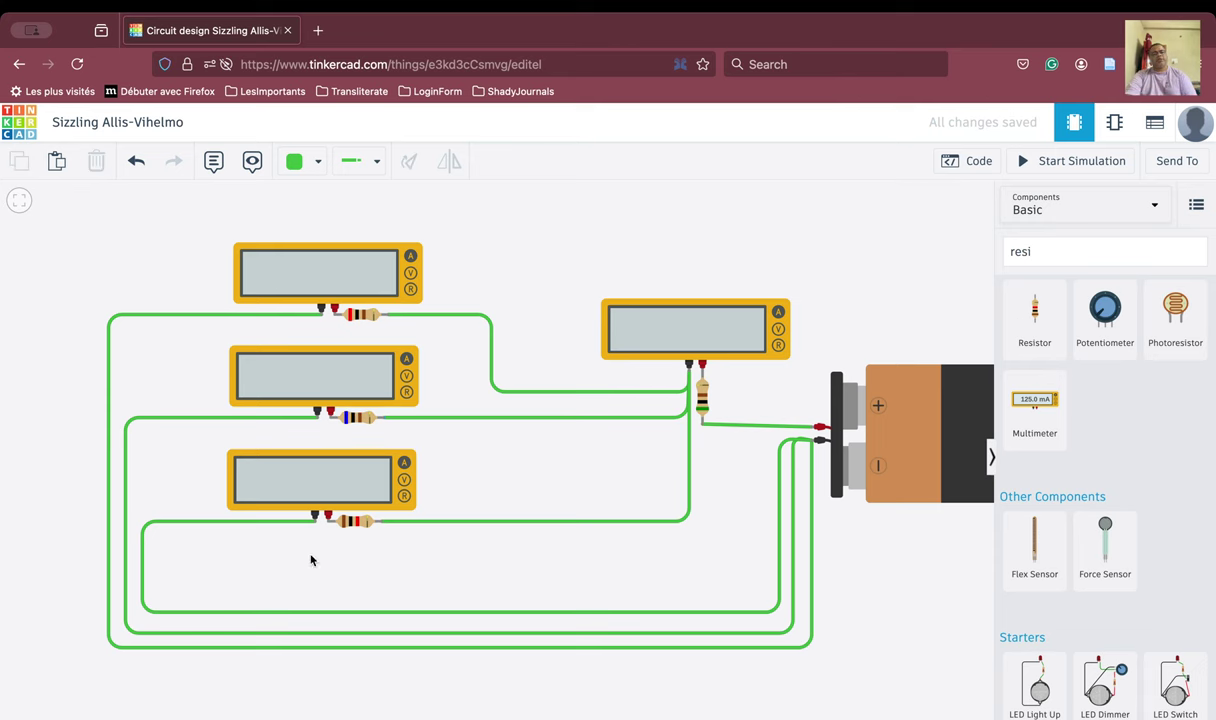
# Step: Set the bottom branch resistor's resistance to 0.3 kΩ
pyautogui.click(357, 522)
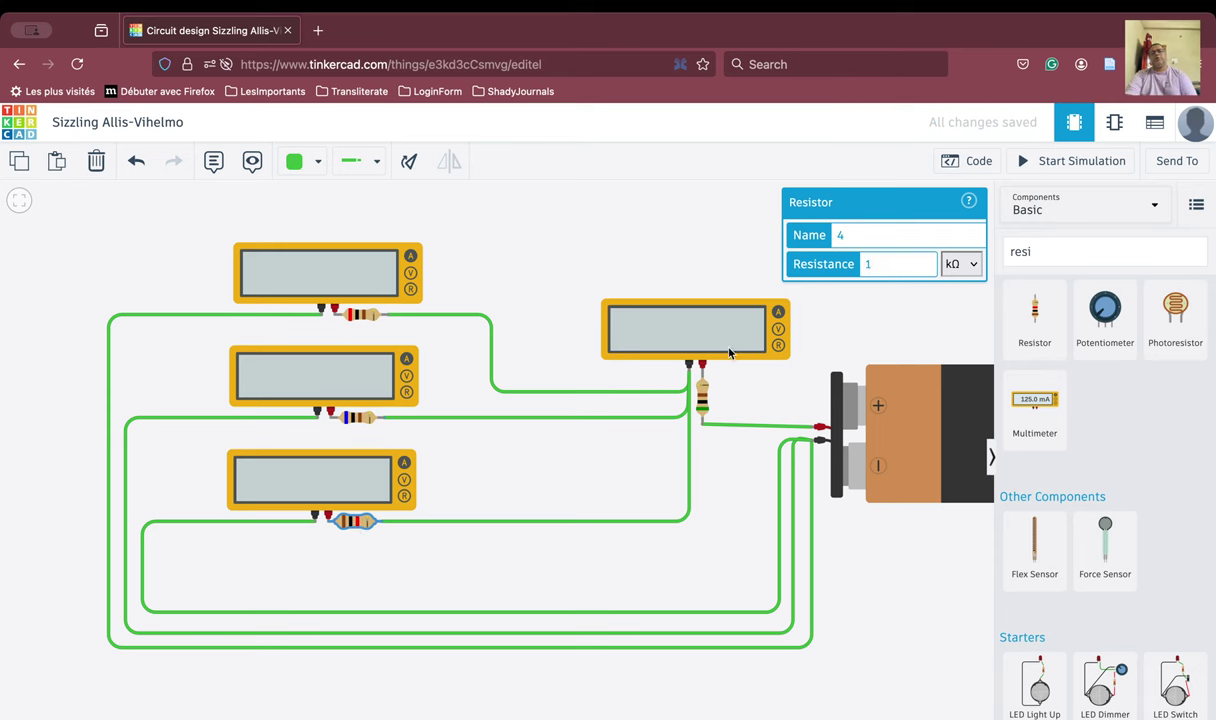
pyautogui.click(895, 265)
pyautogui.write('0.3')
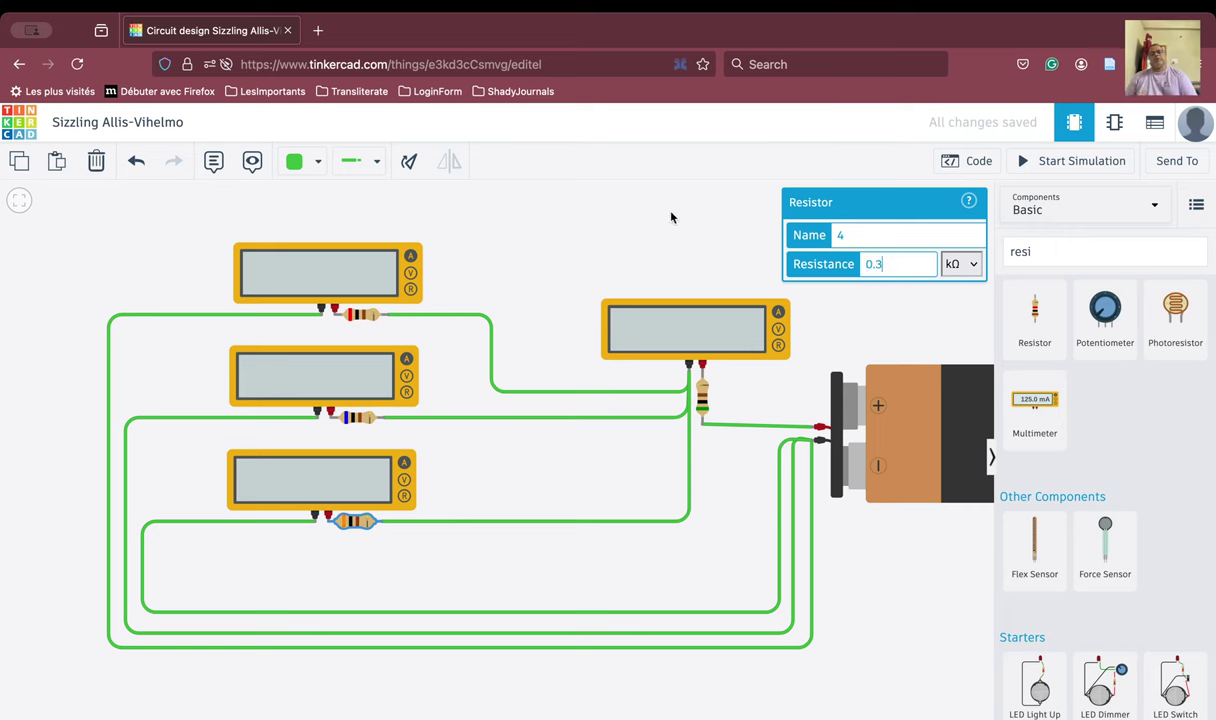
pyautogui.click(671, 217)
# Step: Run the simulation, showing 7.21, 2.40 and 4.81 mA in the branches and 14.4 mA total
pyautogui.click(1059, 168)
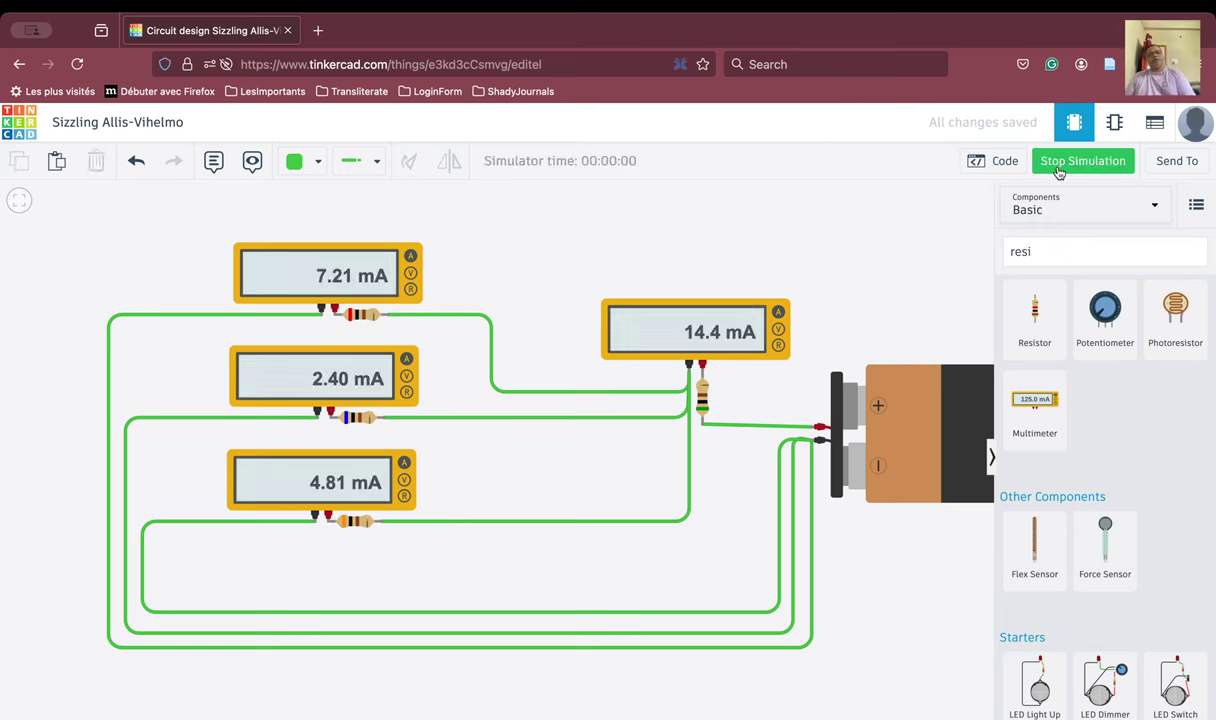